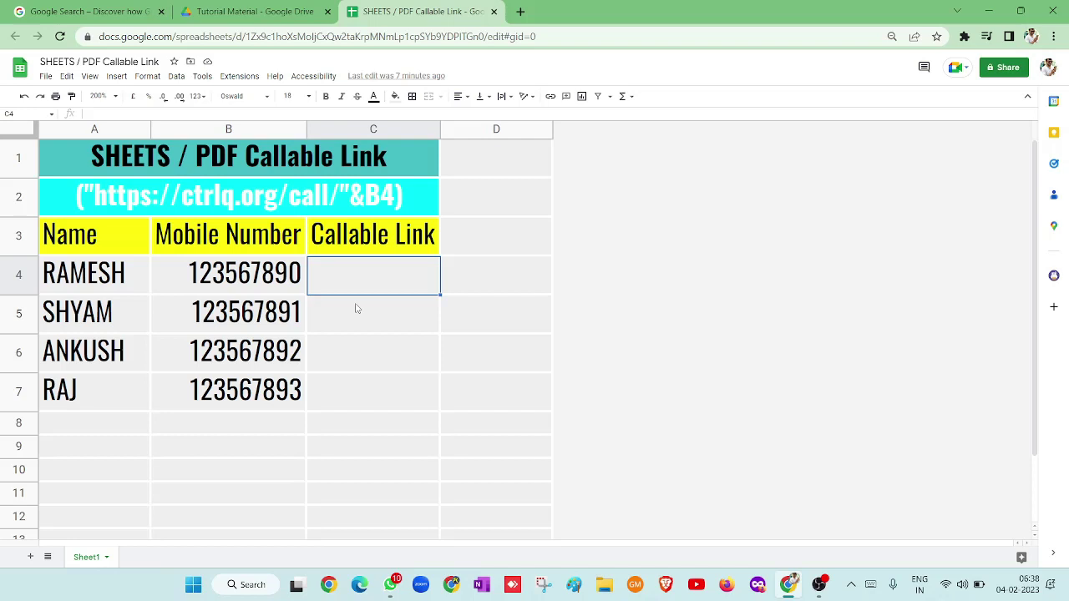
- Step around the Name and Callable Link headers and the first data row with the arrow keys
key("Left")
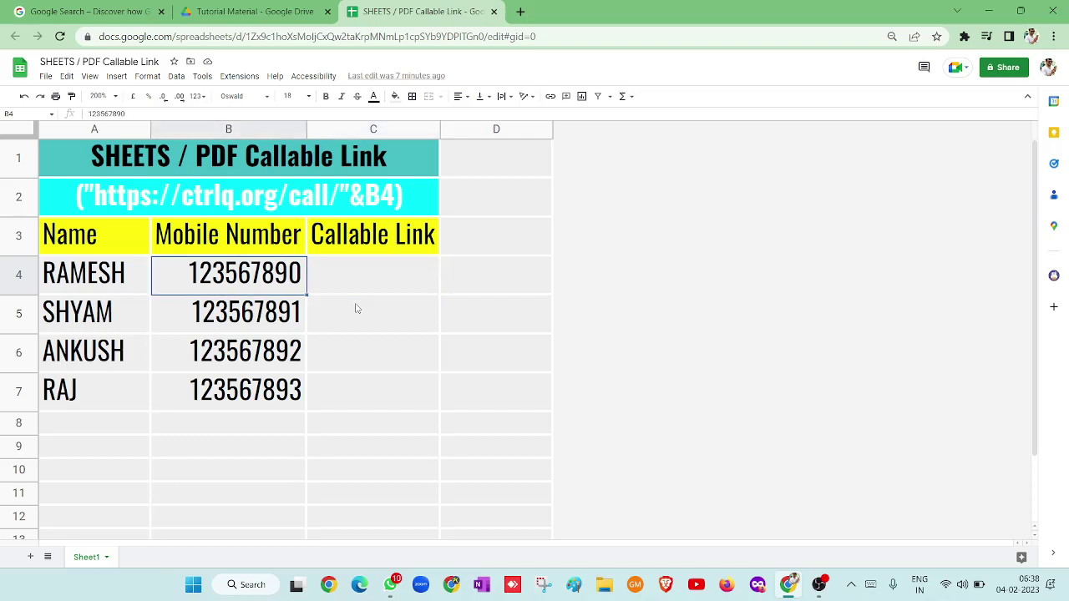
key("Left")
key("Up")
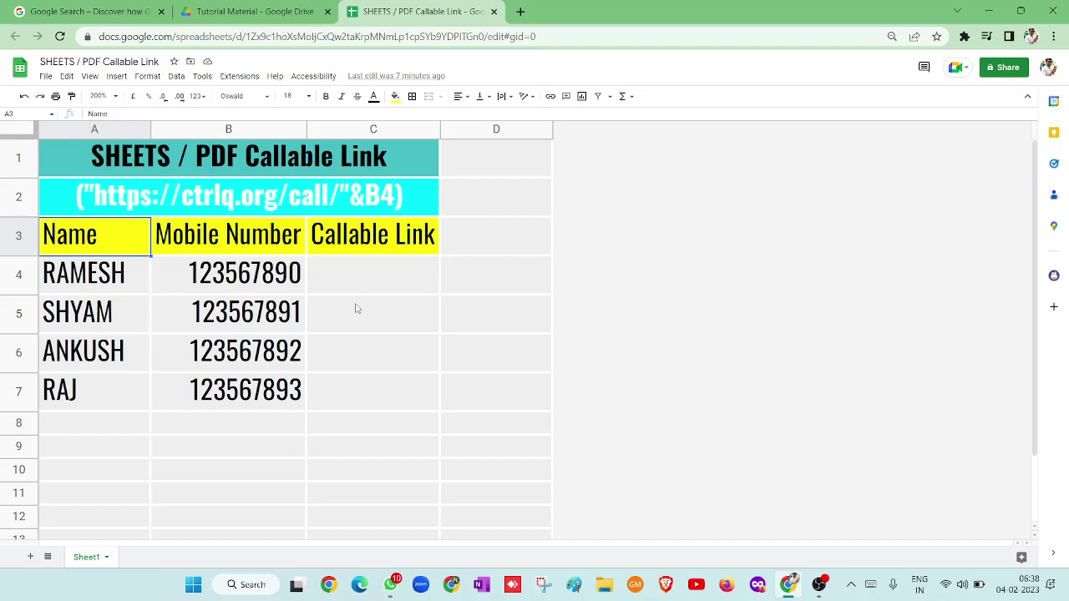
key("Right")
key("Down")
key("Left")
key("Up")
key("Right")
key("Right")
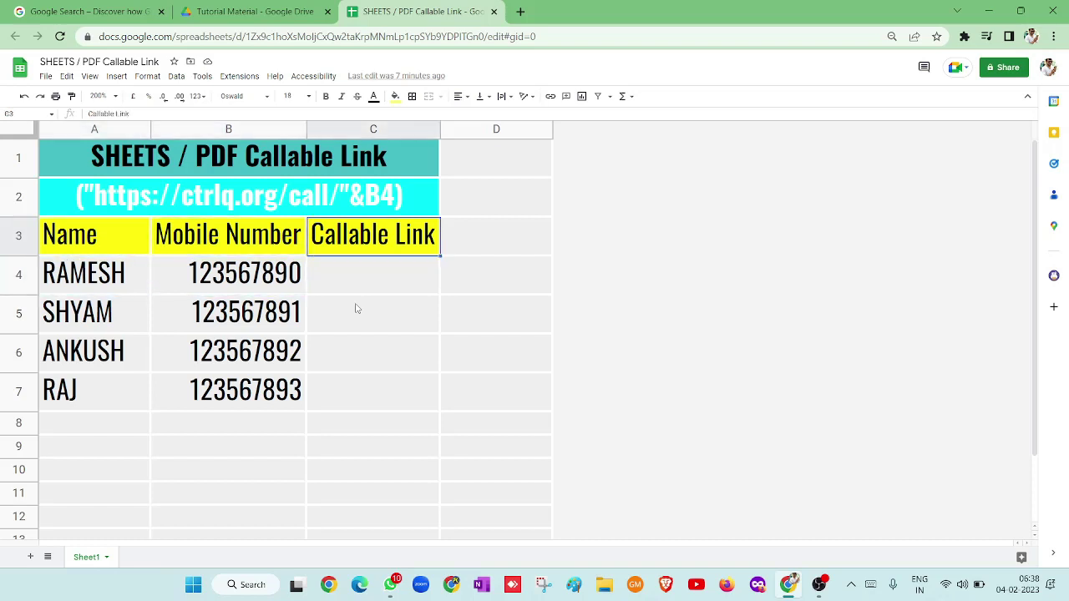
key("Down")
key("Left")
key("Down")
key("Down")
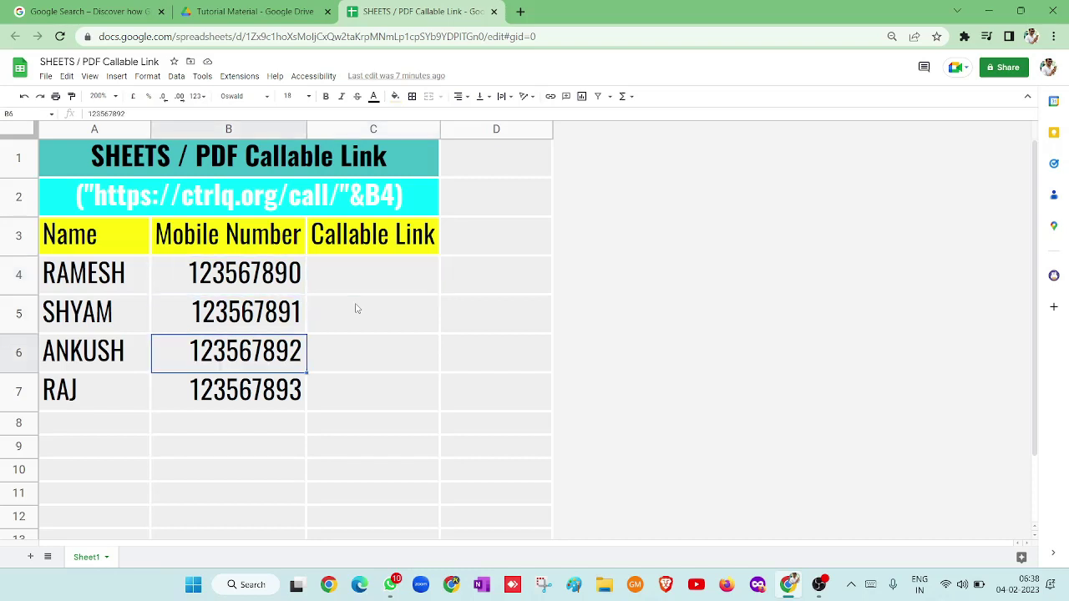
key("Up")
key("Up")
key("Up")
key("Right")
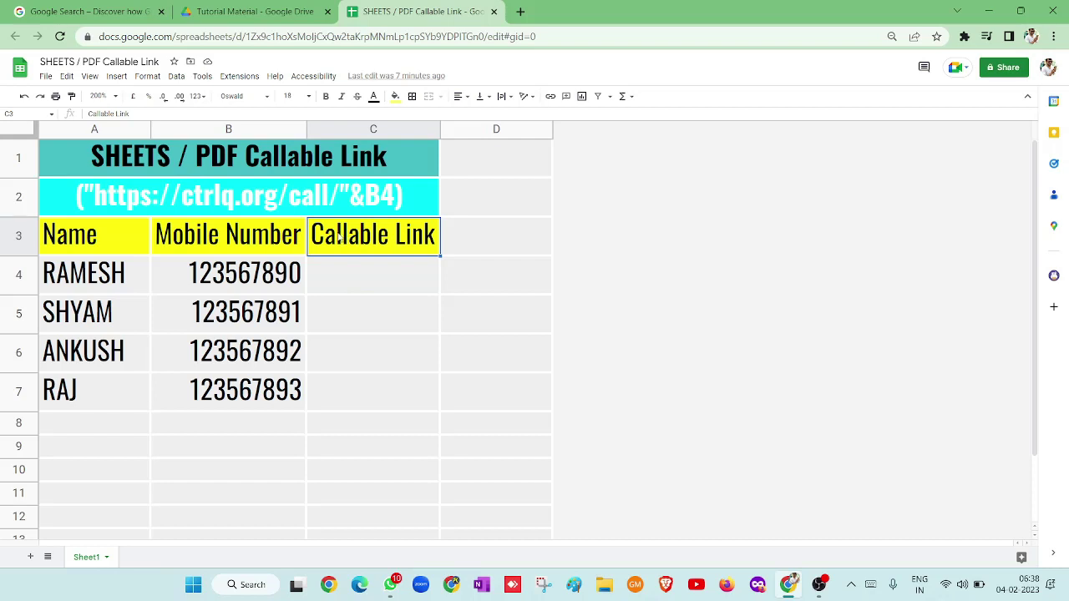
- Inspect the B4 reference in the row-2 example formula without changing it, then move to C4
left_click(271, 201)
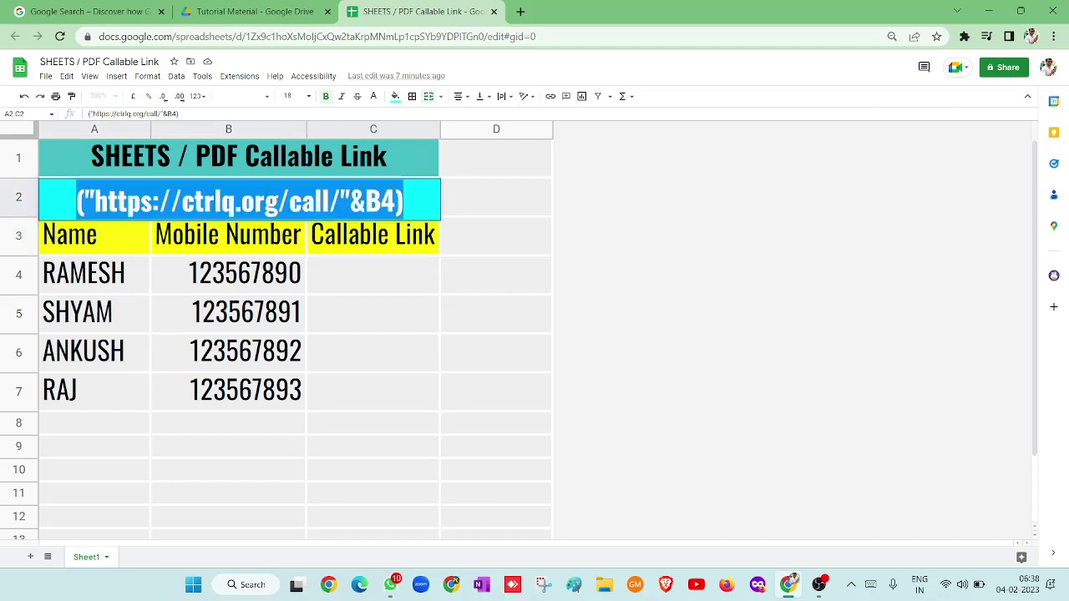
key("Right")
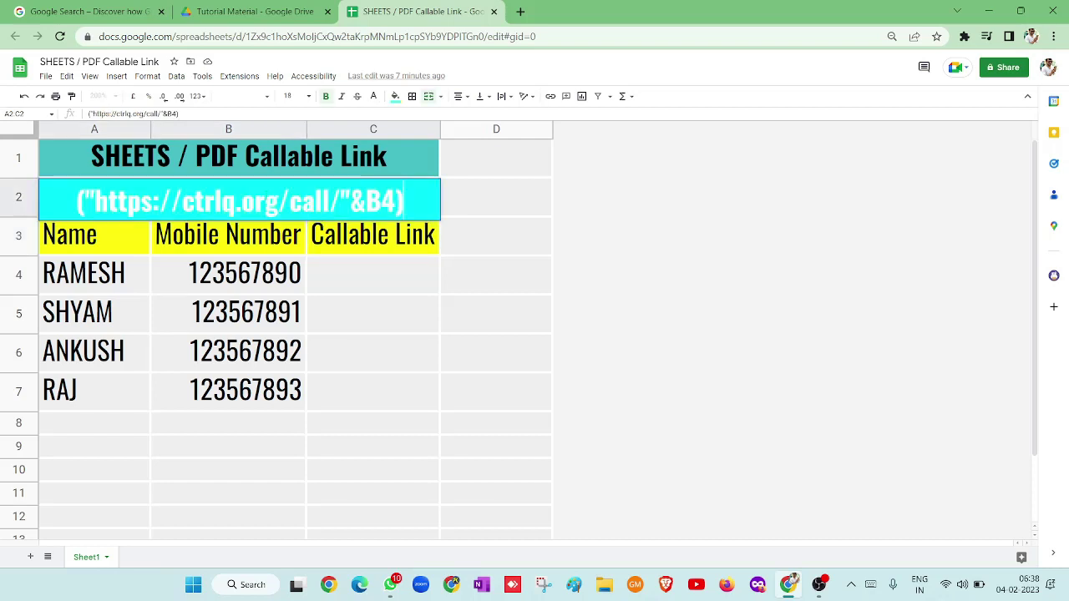
key("Left")
key("shift+Left")
key("shift+Left")
key("shift+Left")
key("shift+Left")
key("shift+Left")
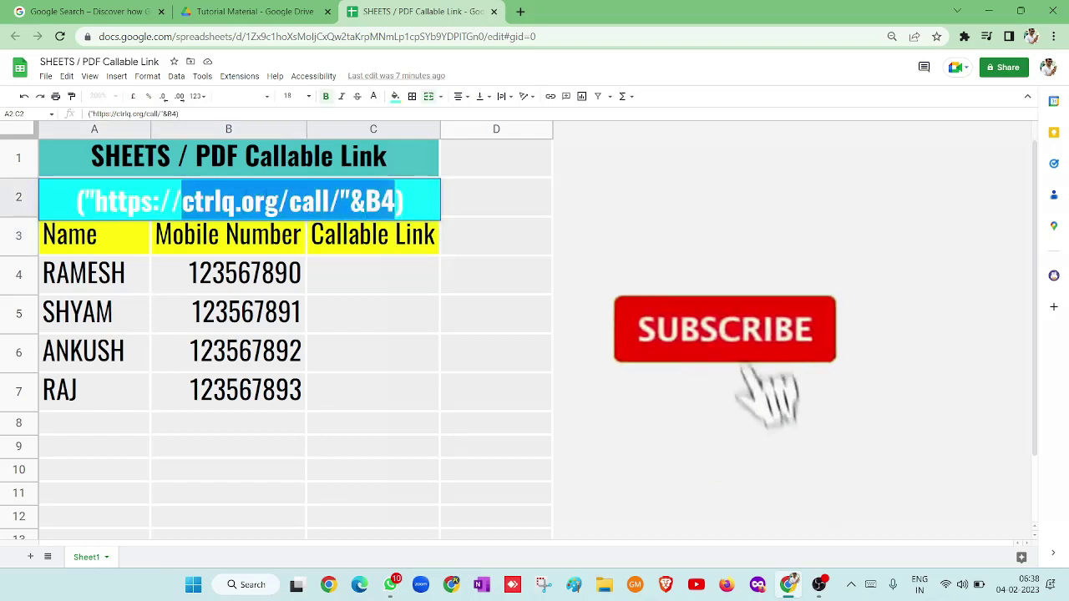
key("shift+Left")
key("shift+Left")
key("shift+Left")
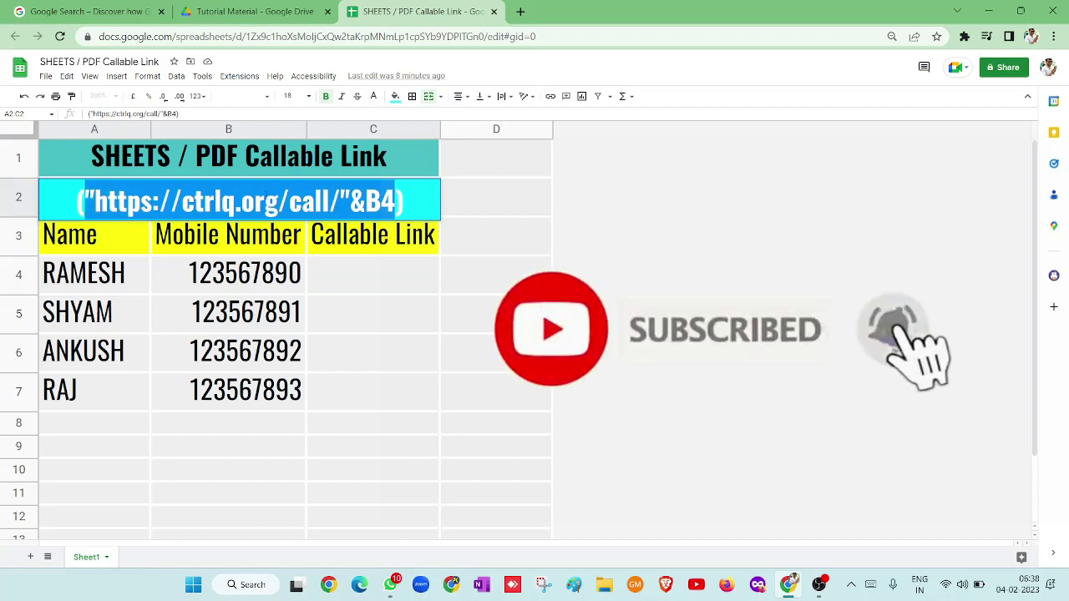
key("Escape")
key("Tab")
key("Down")
key("Left")
key("Down")
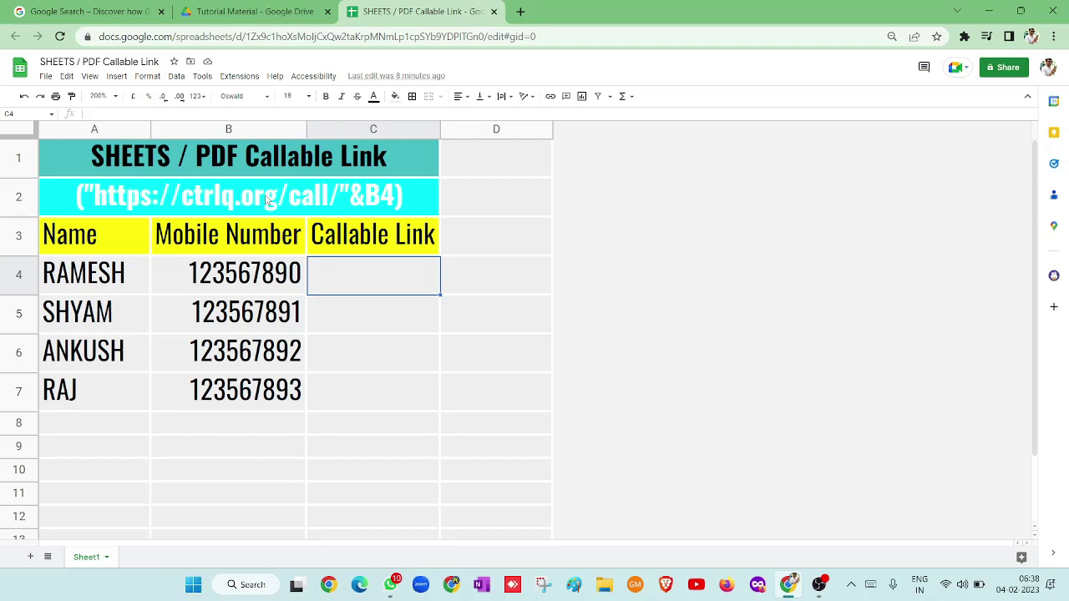
type("=")
type("\"https://ctrlq.org/call/\"&B4")
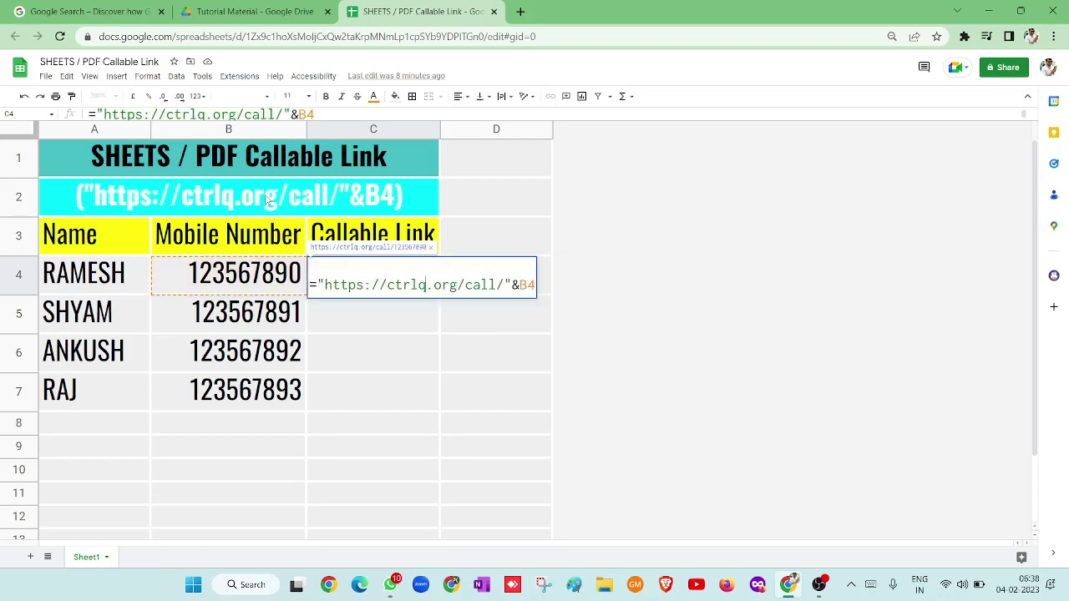
key("Return")
key("Escape")
- Reopen the C4 formula and highlight its https:, // and ctrlq parts in turn
key("F2")
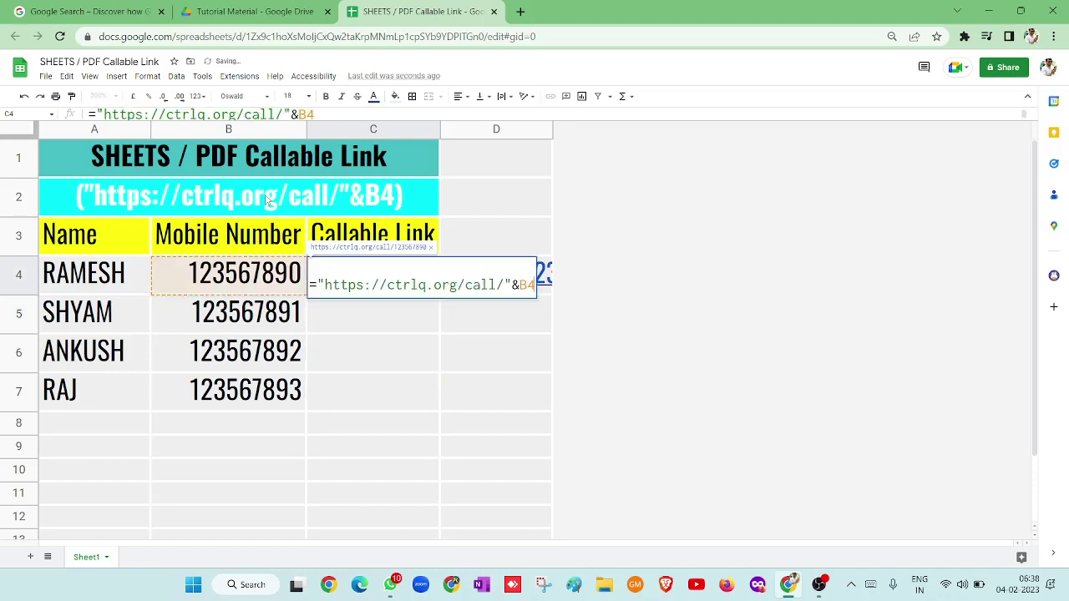
key("Home")
key("Right")
key("Right")
key("ctrl+shift+Right")
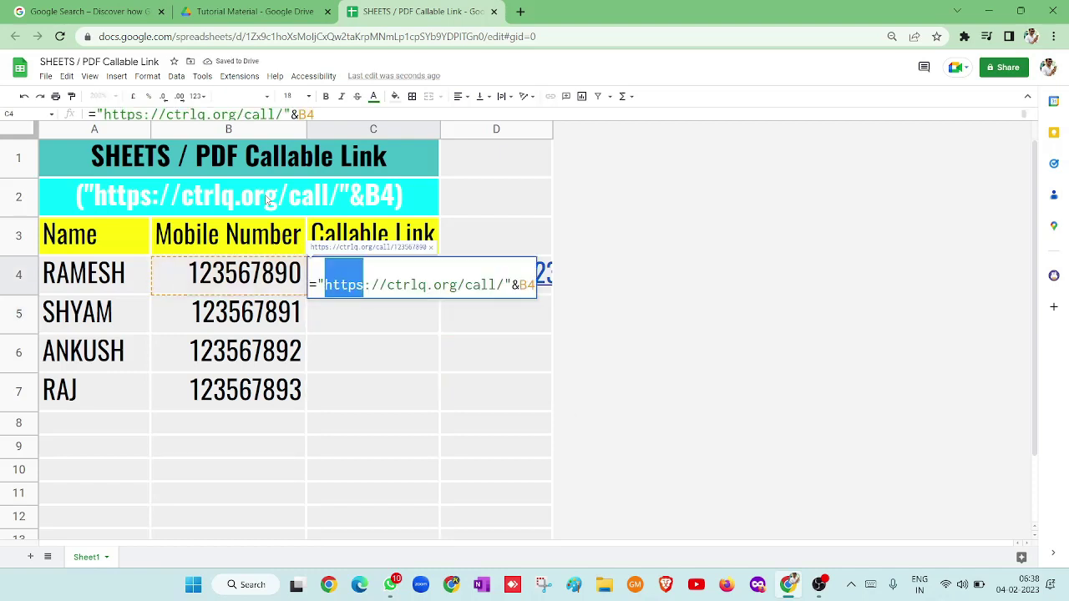
key("shift+Right")
key("Right")
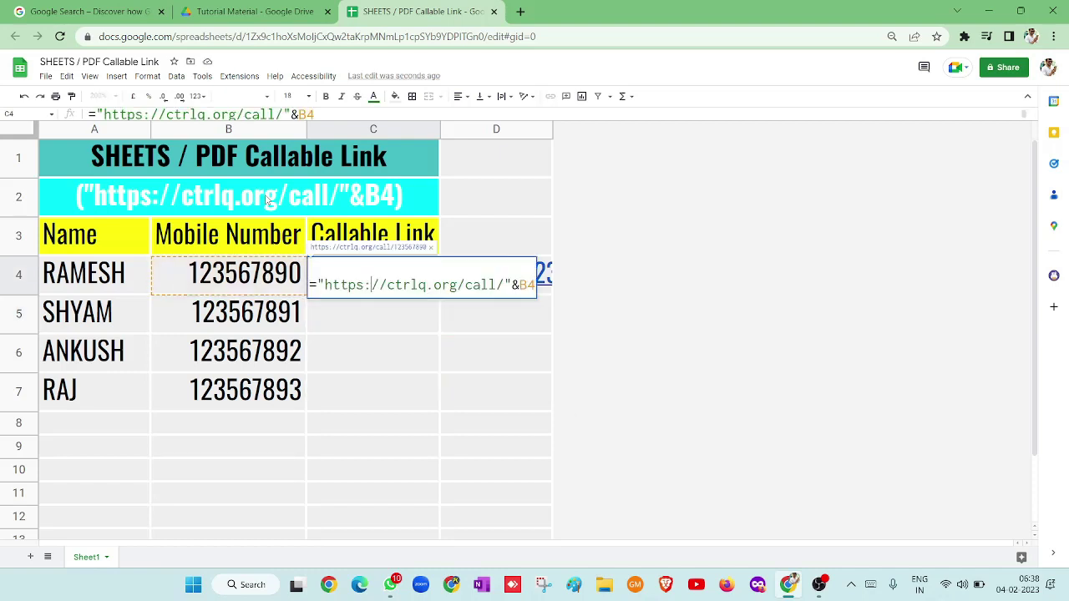
key("shift+Right")
key("shift+Right")
key("Right")
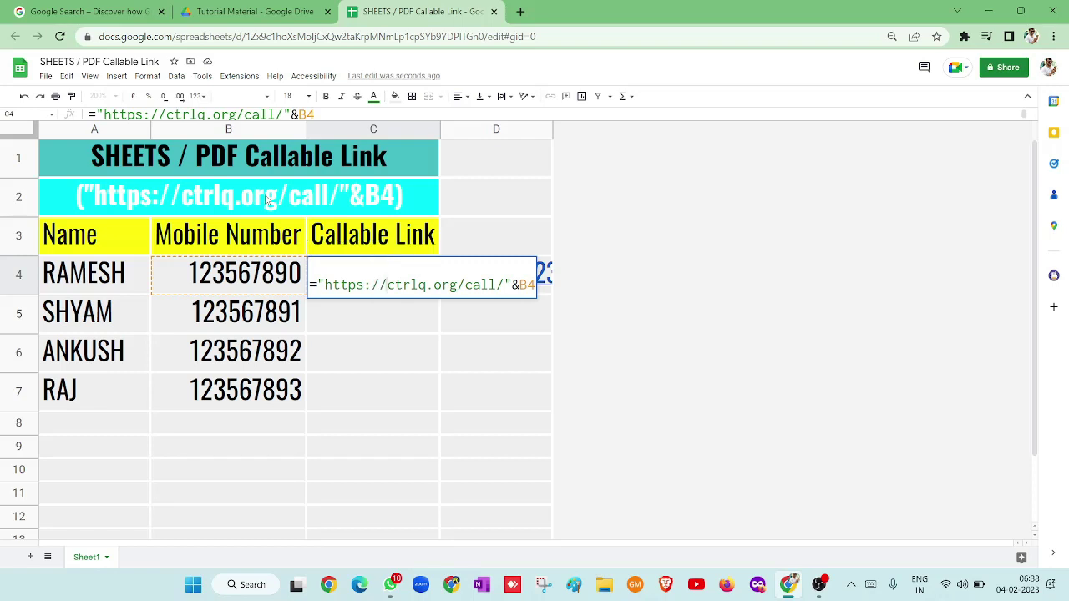
key("shift+Right")
key("shift+Right")
- Highlight the .org and call parts, the whole quoted URL, then the B4 reference and ampersand
key("shift+Right")
key("shift+Right")
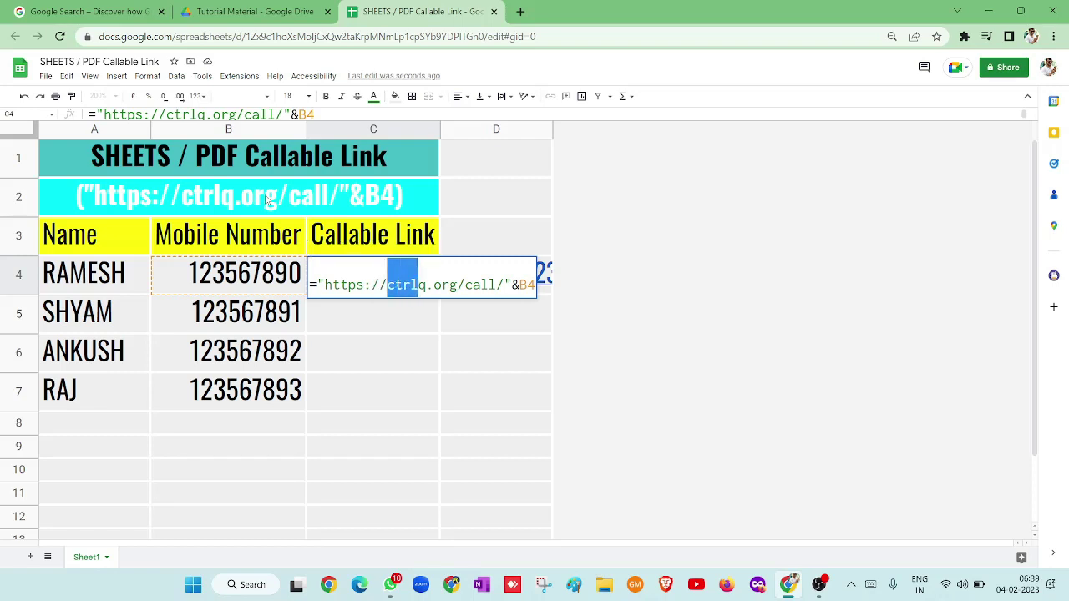
key("shift+Right")
key("Right")
key("shift+Right")
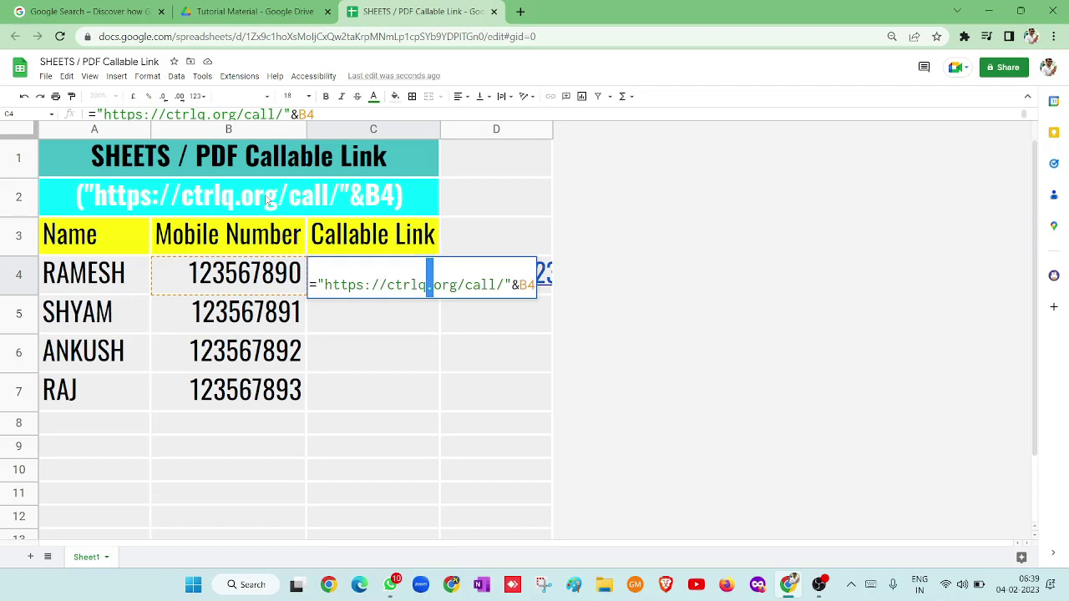
key("shift+Right")
key("shift+Right")
key("shift+Right")
key("Right")
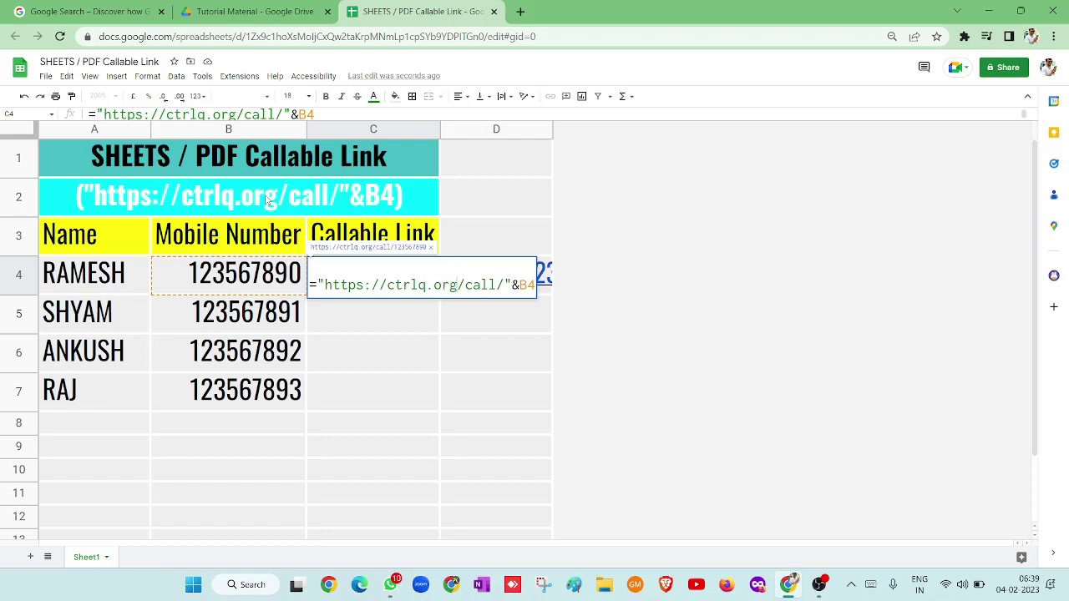
key("shift+Right")
key("Right")
key("shift+Right")
key("shift+Right")
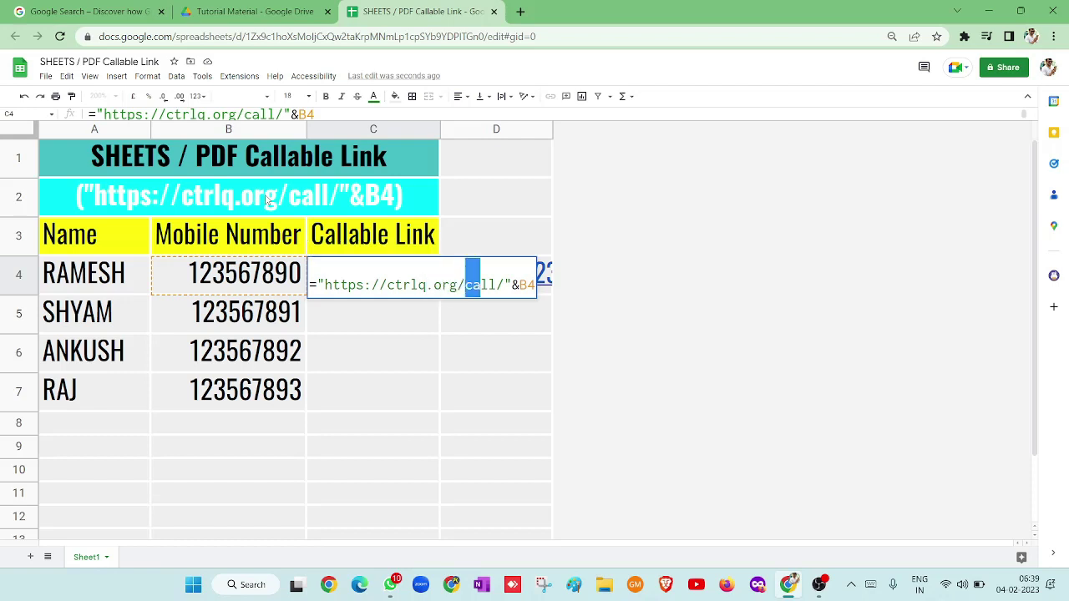
key("shift+Right")
key("shift+Right")
key("Right")
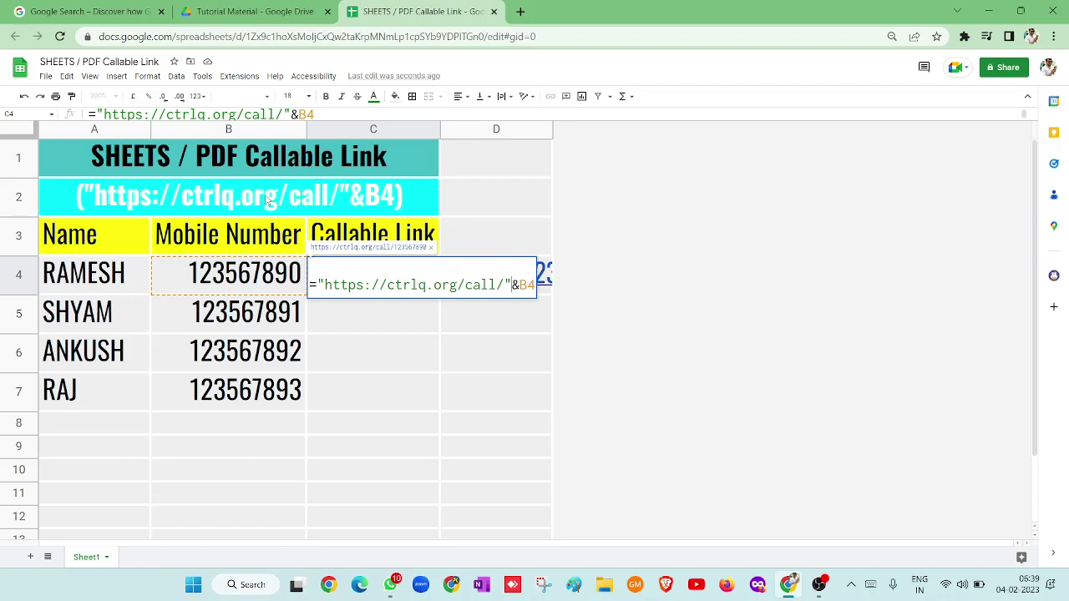
key("shift+Left")
key("shift+Left")
key("shift+Left")
key("shift+Left")
key("shift+Left")
key("shift+Left")
key("shift+Left")
key("shift+Left")
key("shift+Left")
key("shift+Left")
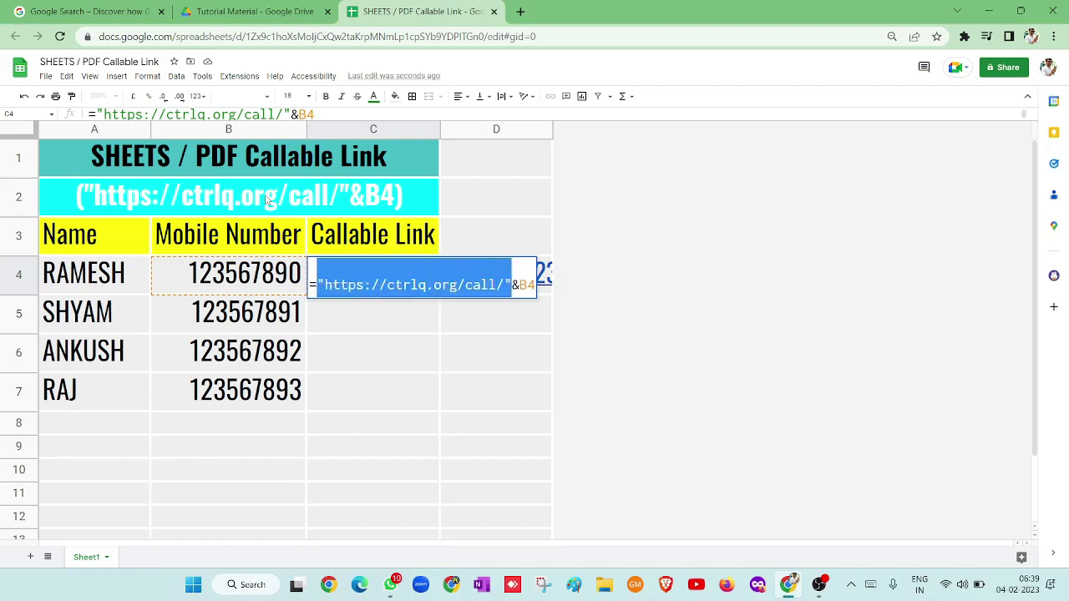
key("Right")
key("Right")
key("shift+Right")
key("shift+Right")
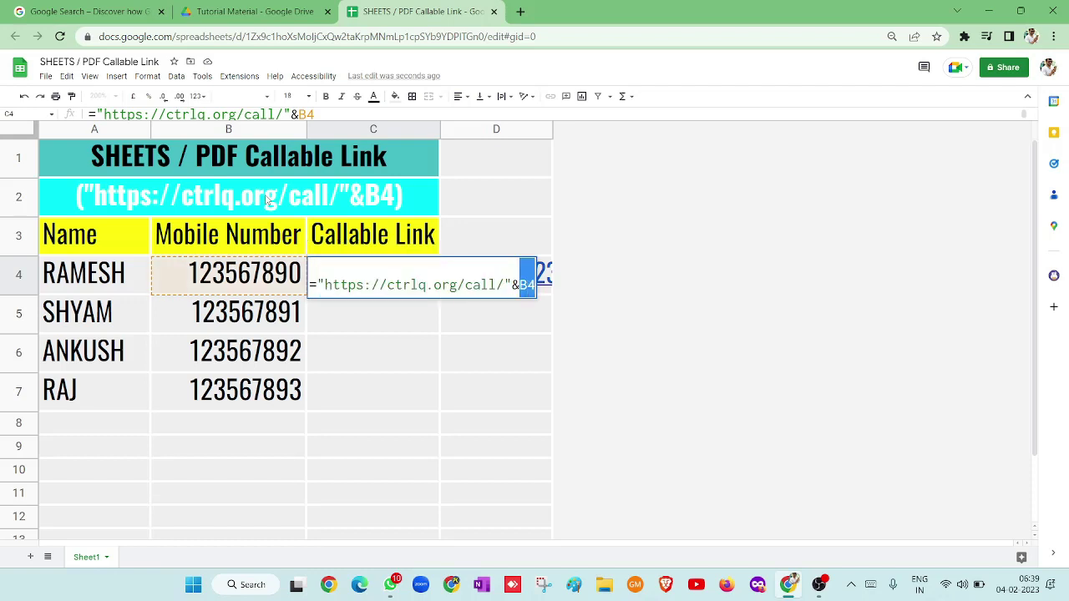
key("Left")
key("Left")
key("shift+Right")
key("shift+Right")
key("shift+Right")
- Commit the C4 formula and fill it down through C7 with Ctrl+D
key("Return")
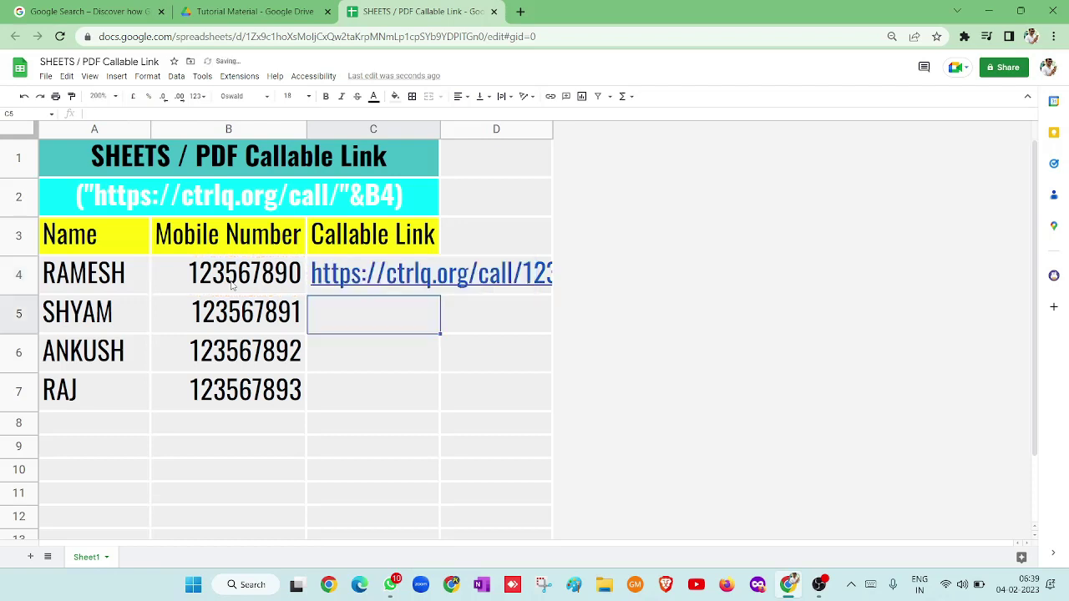
key("Up")
key("shift+Down")
key("shift+Down")
key("shift+Down")
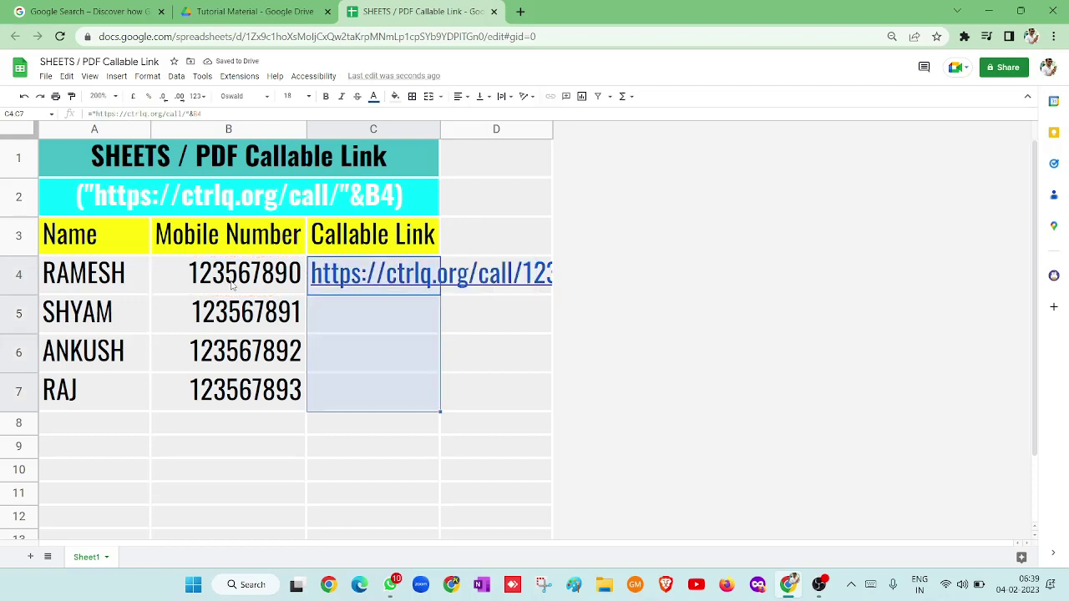
key("ctrl+d")
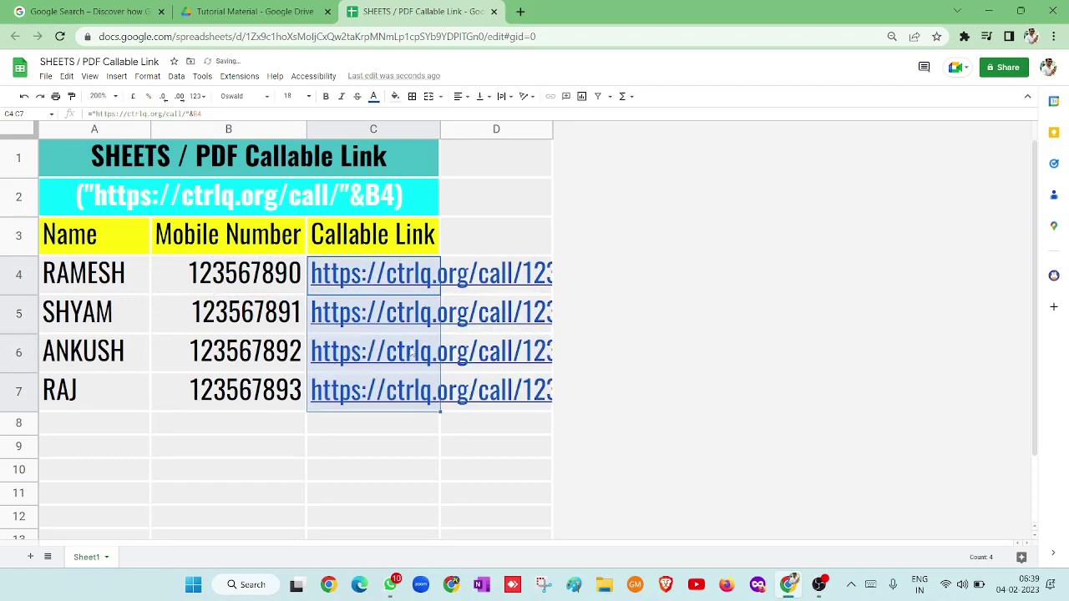
mouse_move(376, 352)
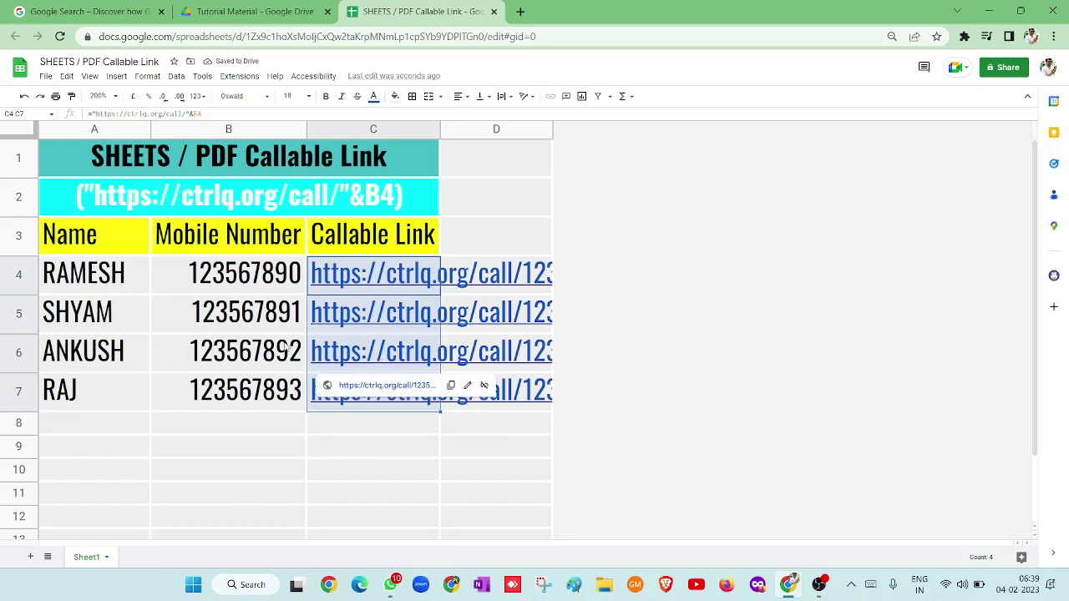
- Test the C6 call link, then autofit column C to show the full links
left_click(251, 351)
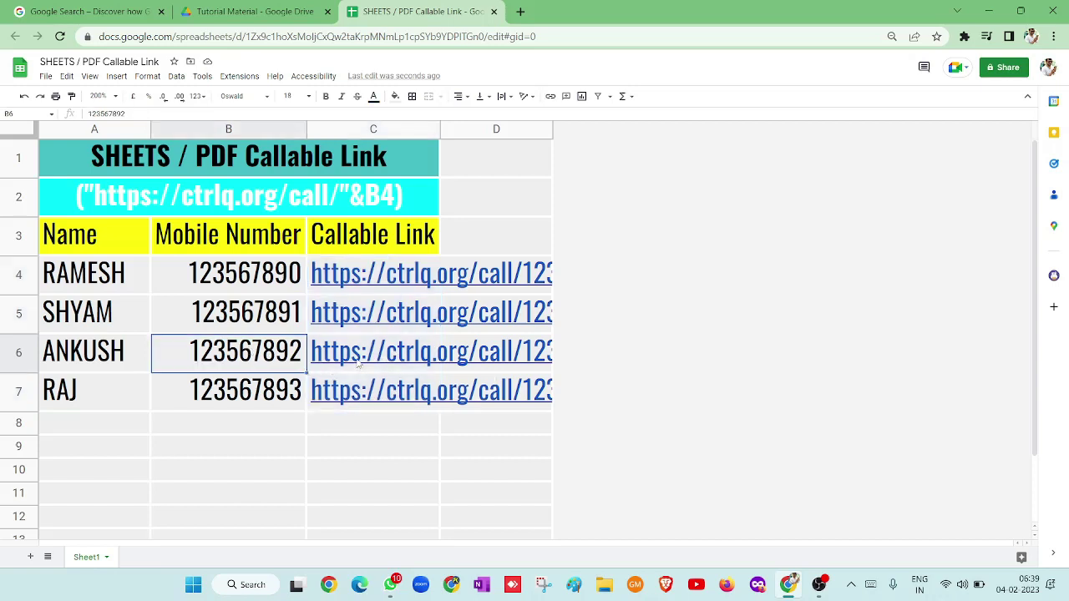
left_click(359, 361)
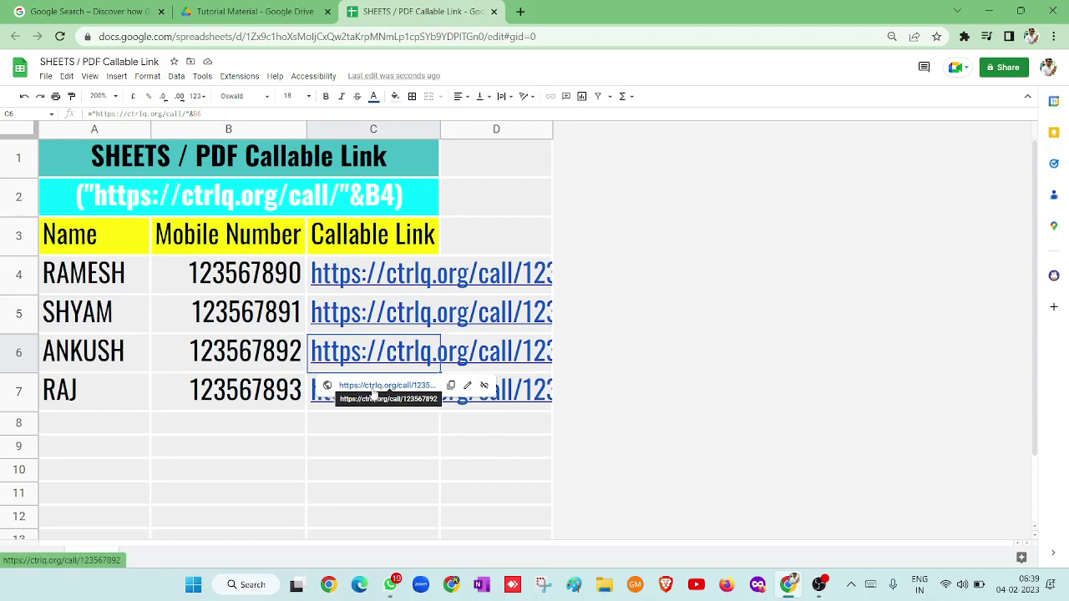
left_click(373, 393)
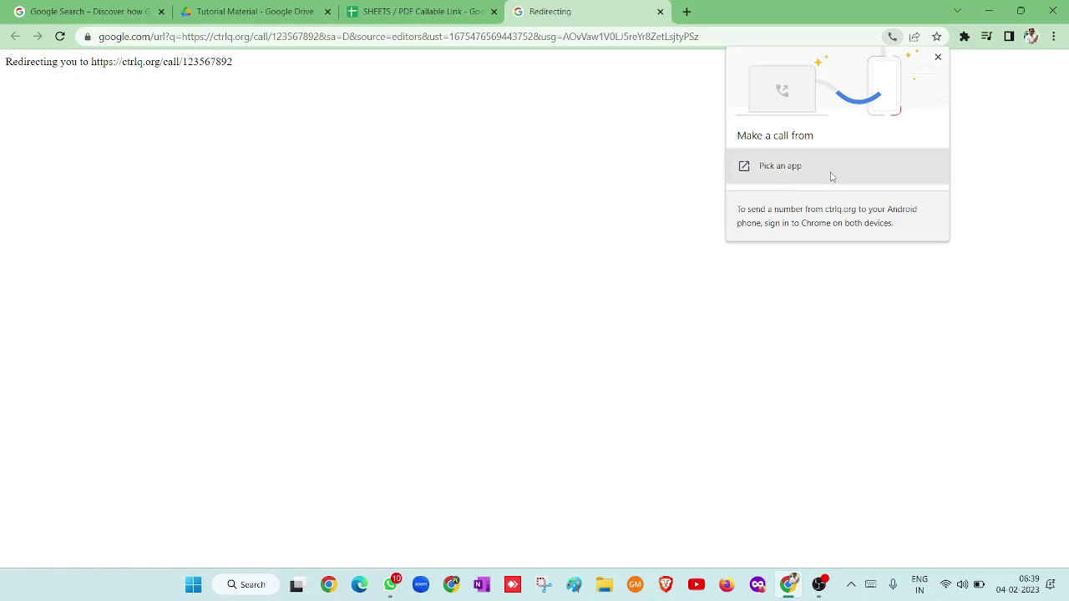
left_click(418, 11)
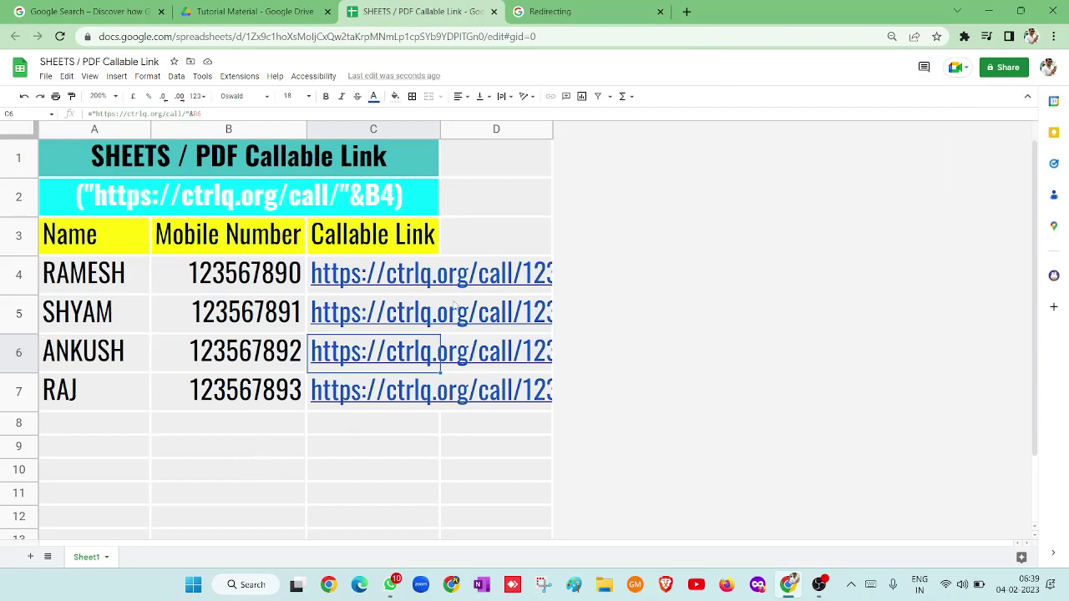
double_click(439, 129)
left_click(373, 287)
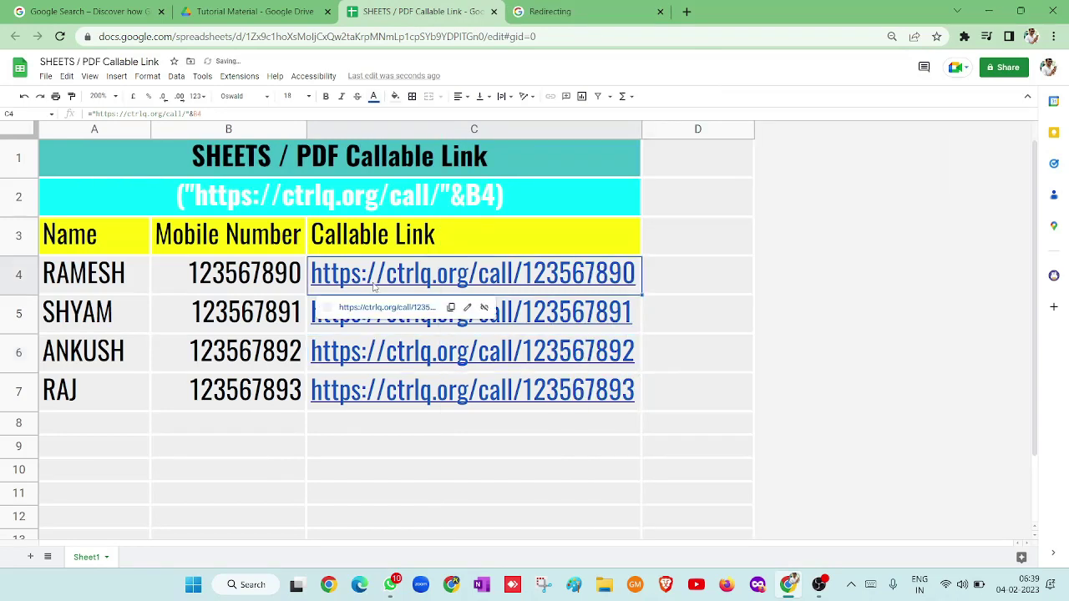
double_click(374, 285)
double_click(373, 285)
key("ctrl+c")
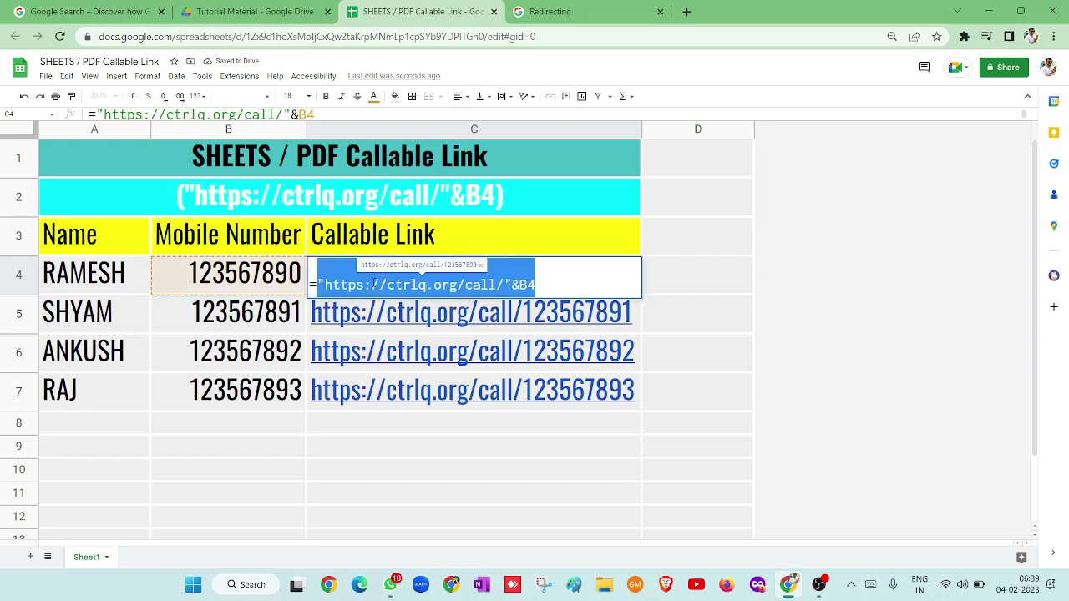
key("BackSpace")
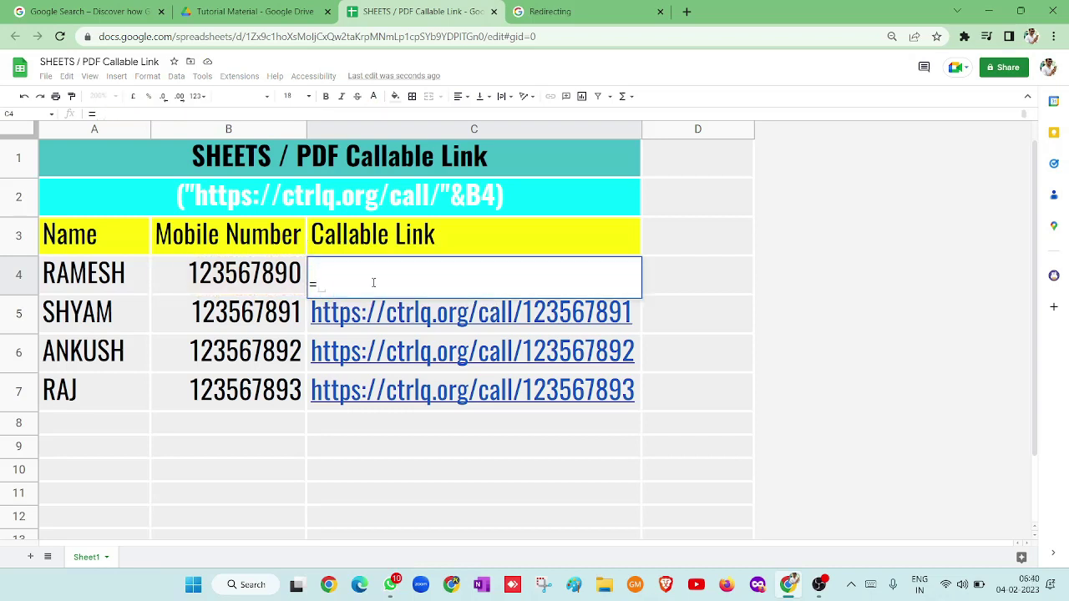
type("HYP")
key("Tab")
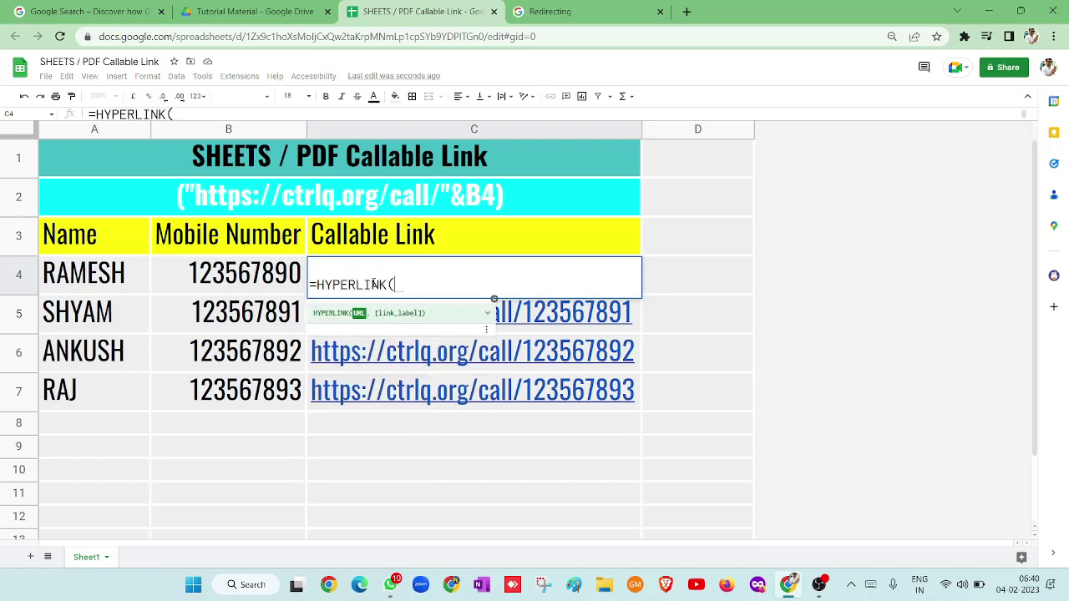
key("ctrl+v")
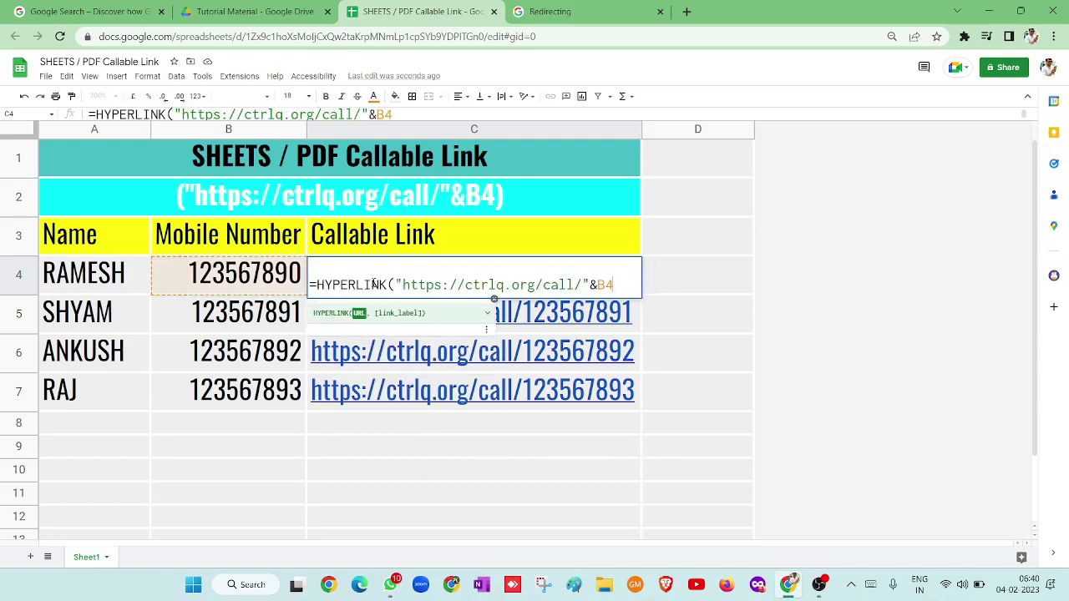
type(",")
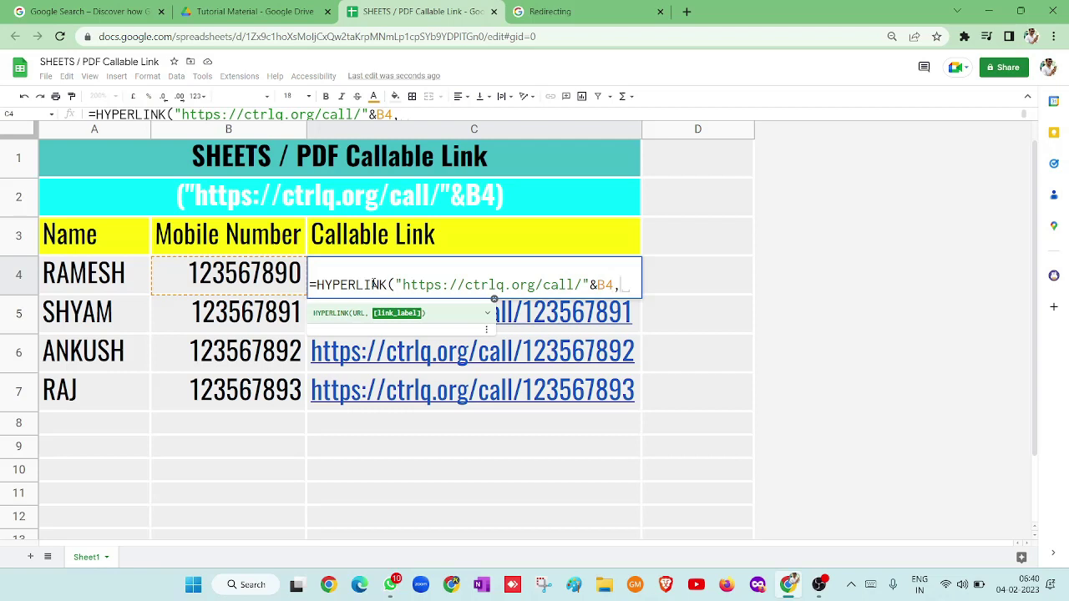
type("\"c")
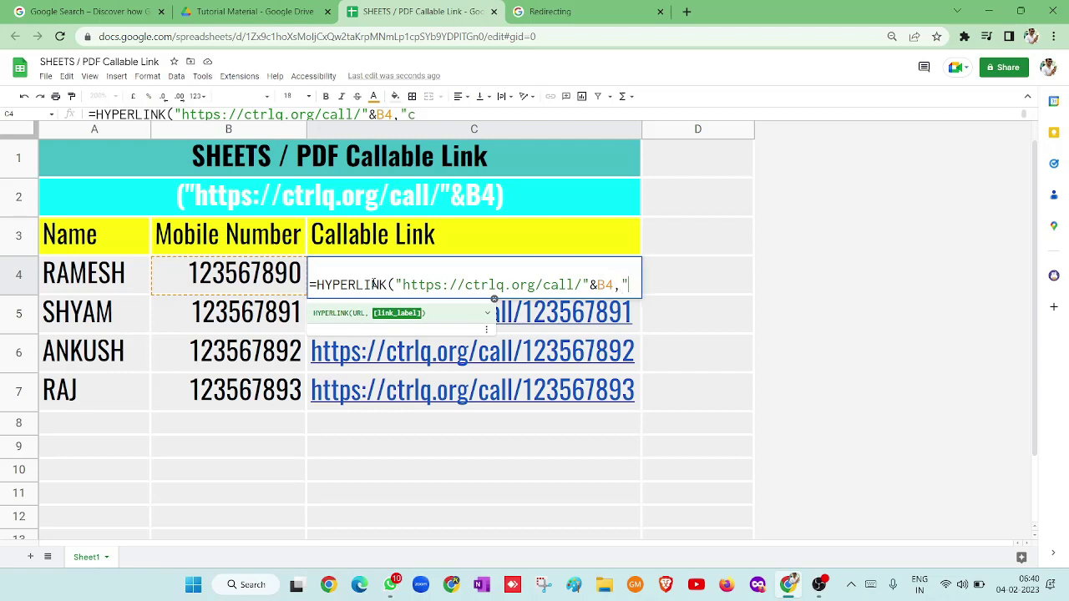
key("BackSpace")
key("Caps_Lock")
type("C")
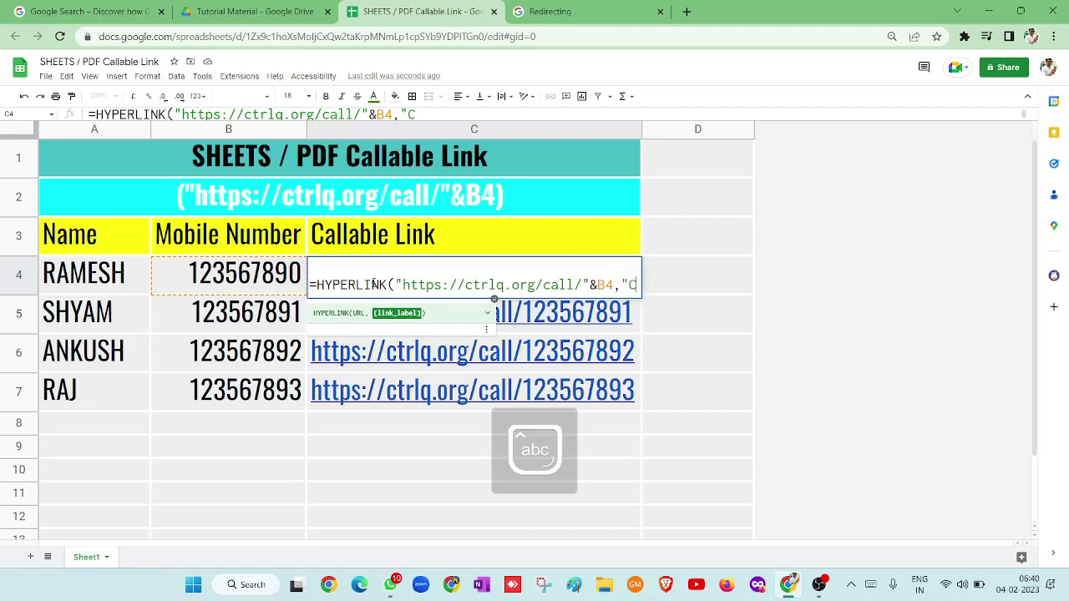
type("allNo")
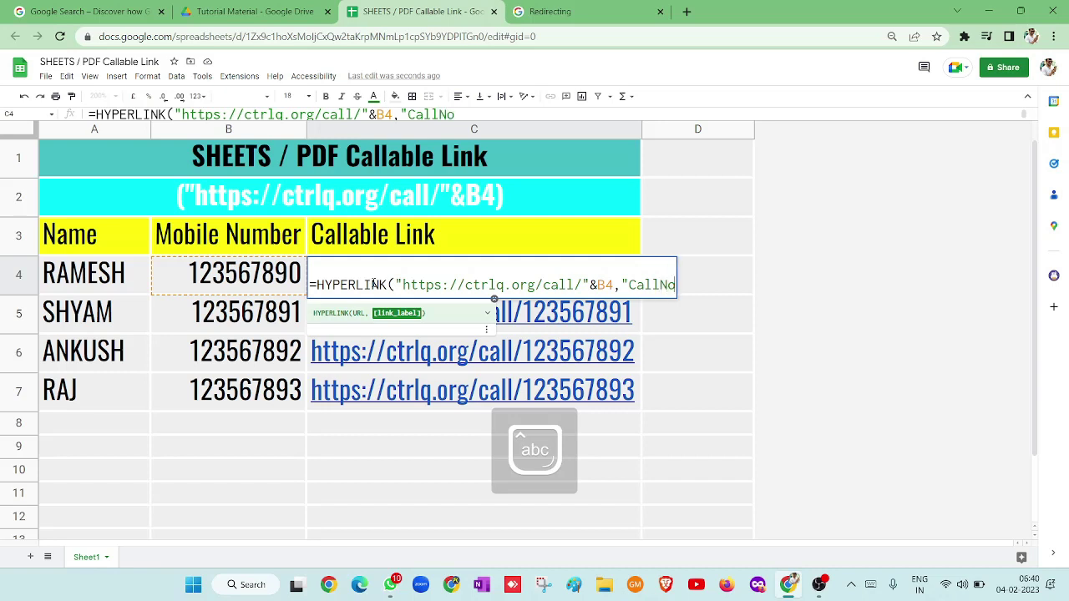
type("w")
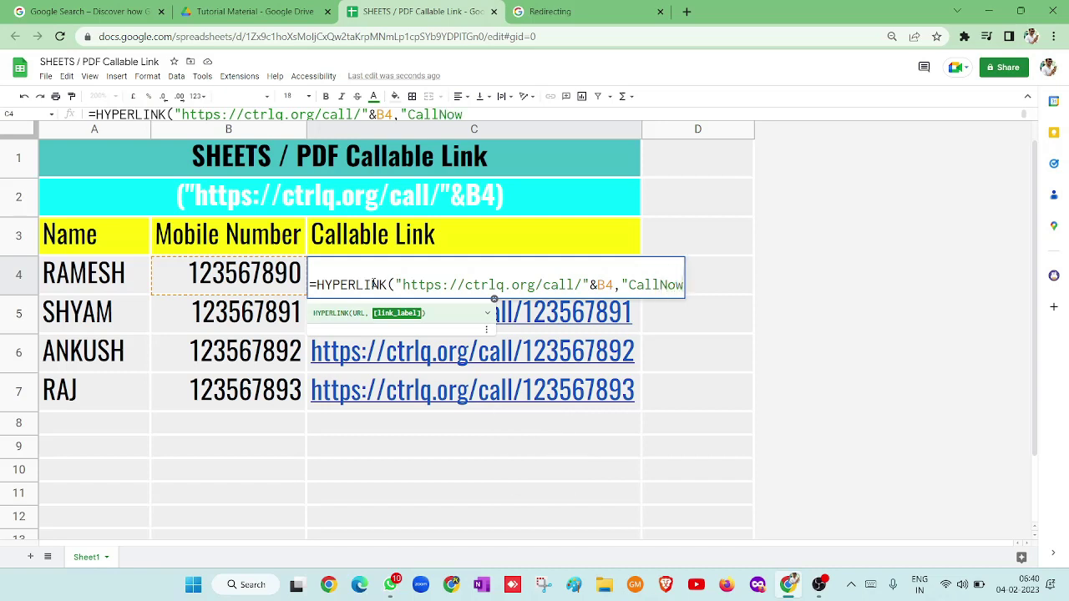
type("\")")
key("Return")
- Fill the CallNow HYPERLINK formula from C4 down through C7
left_click(374, 287)
key("ctrl+shift+Down")
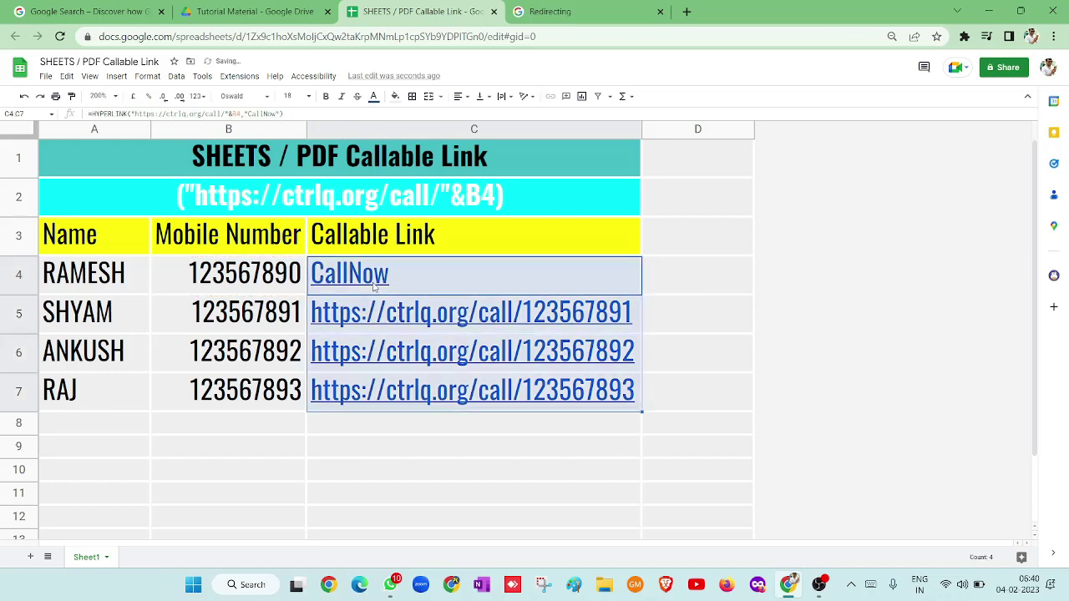
key("ctrl+d")
key("Down")
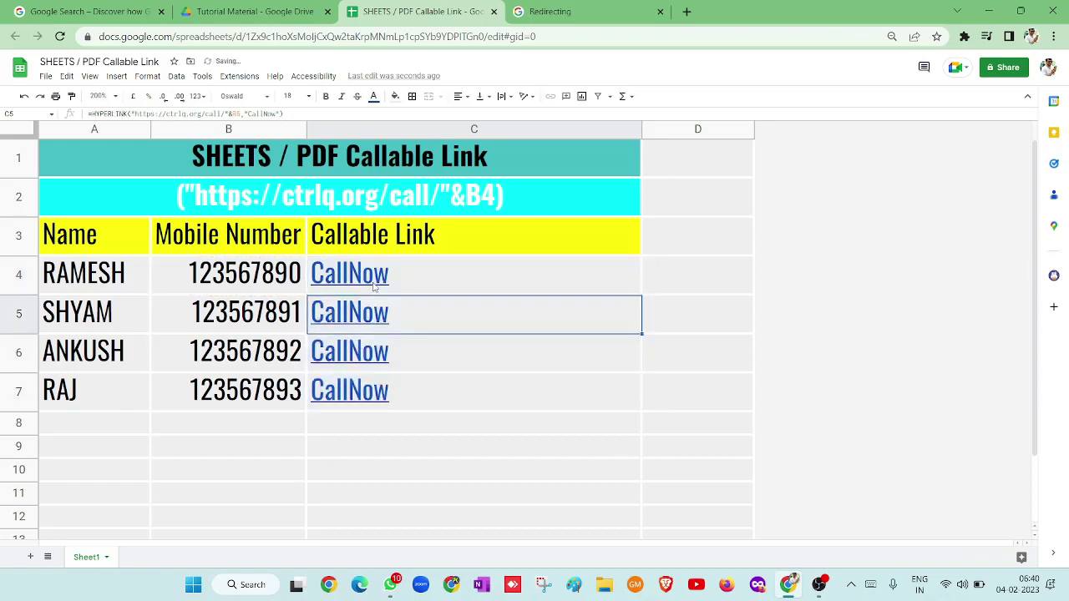
- Apply Center horizontal alignment to the CallNow links in C4:C7
left_click(46, 76)
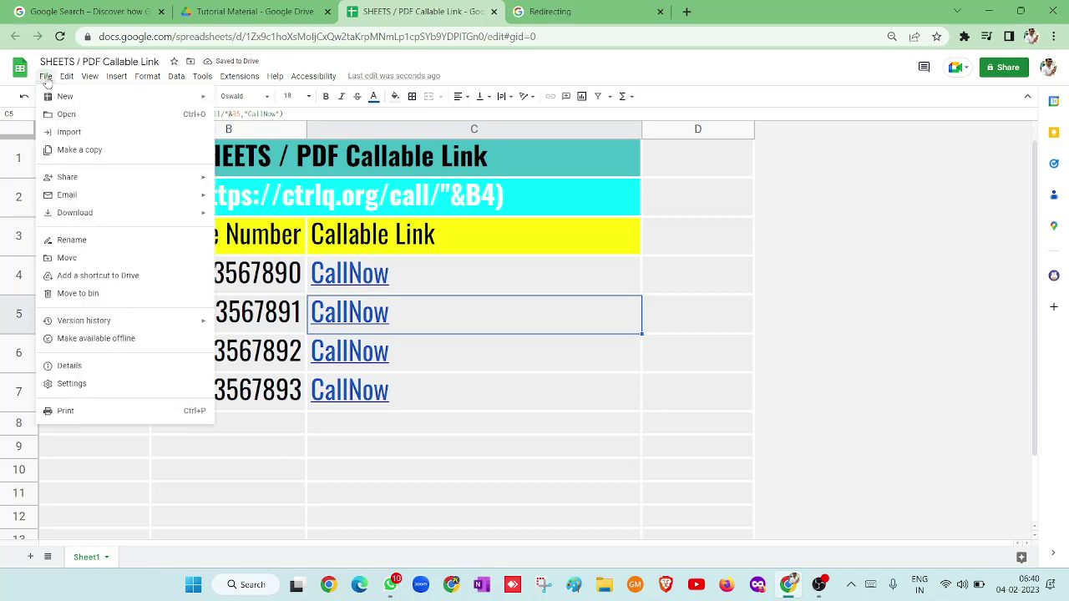
left_click(358, 318)
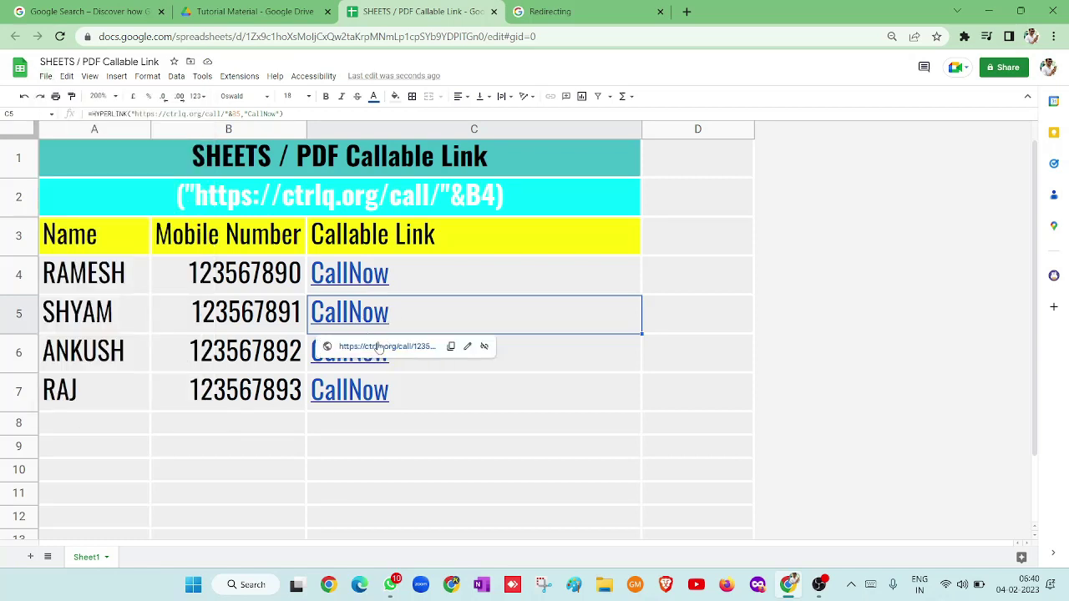
left_click_drag(460, 282, 450, 401)
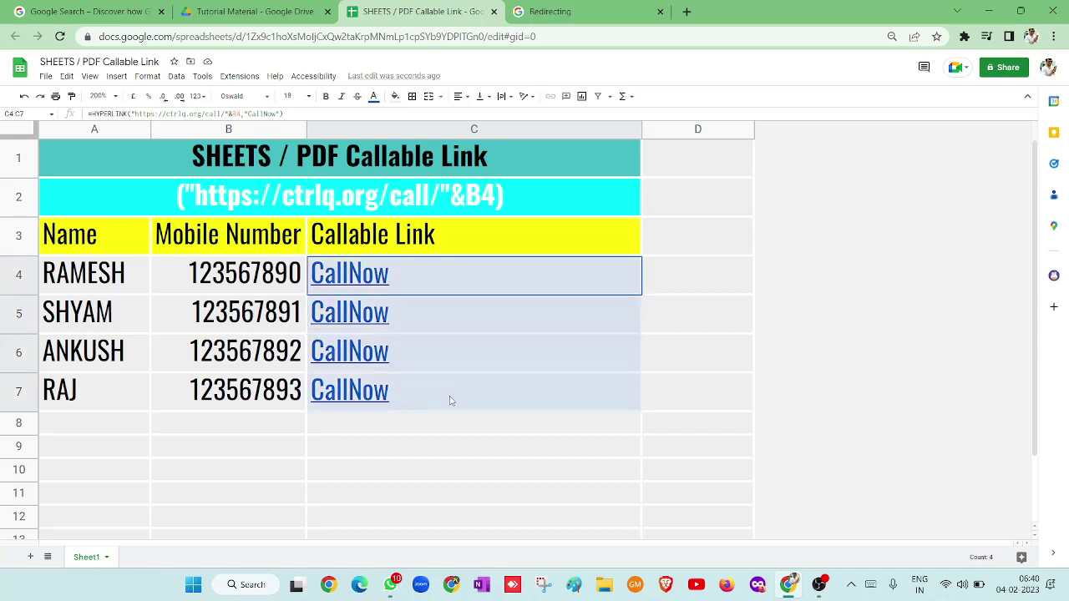
left_click(465, 97)
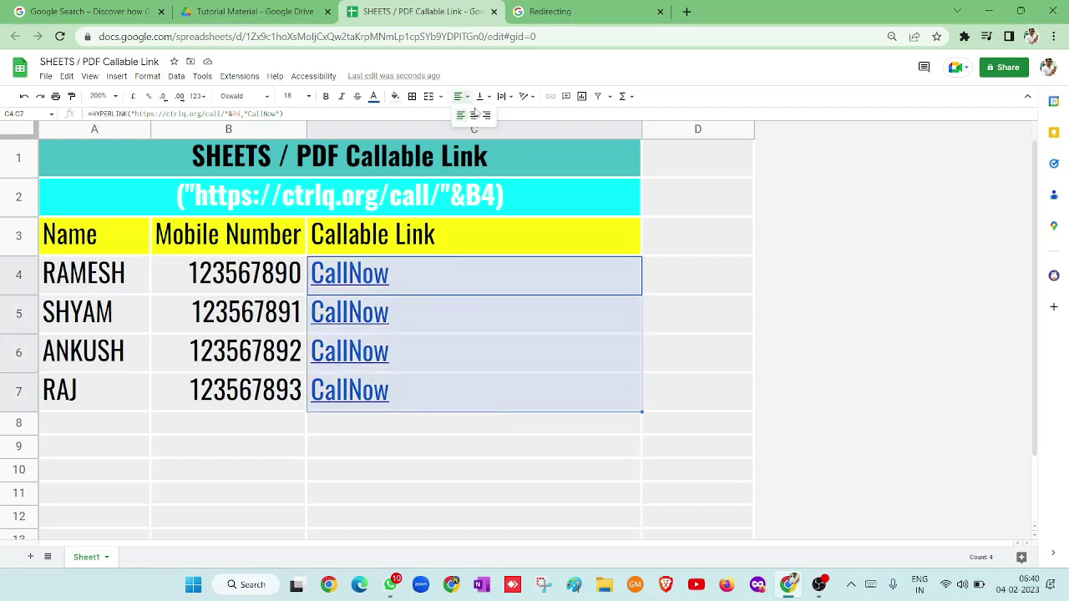
left_click(473, 116)
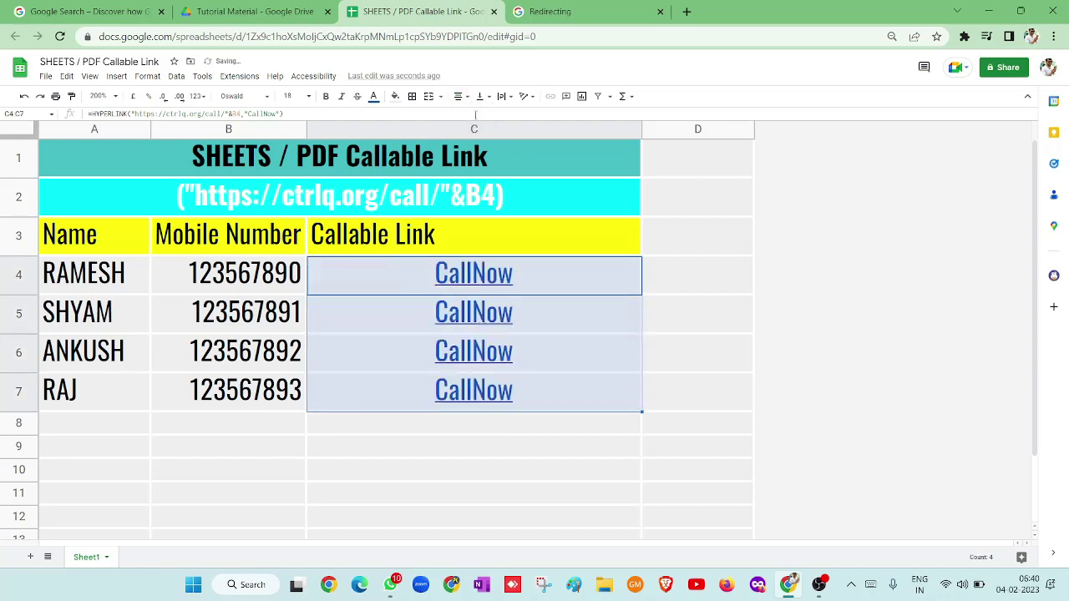
left_click(191, 273)
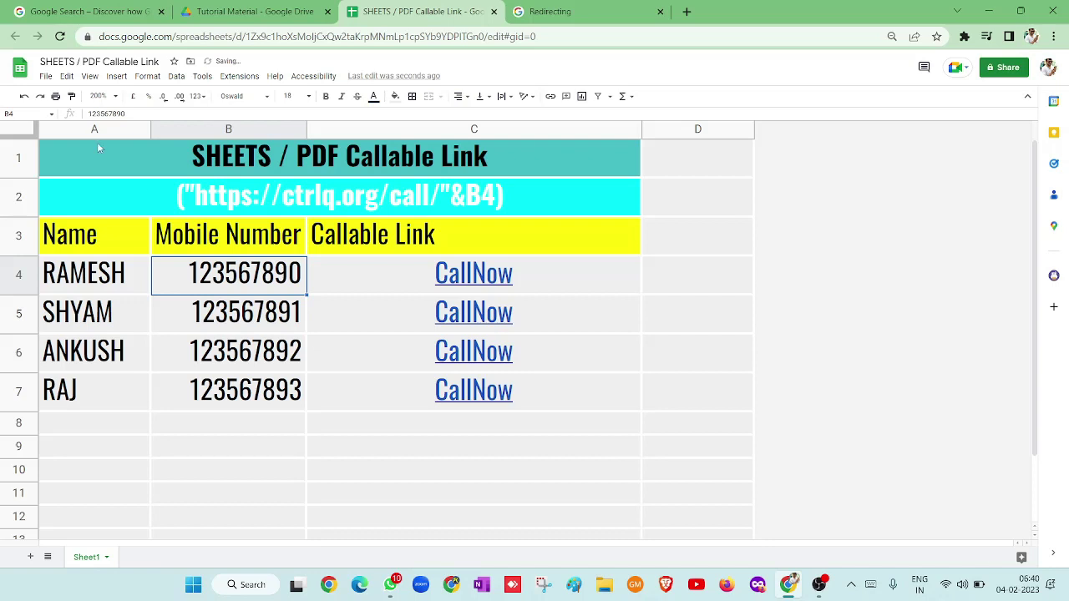
- Export the Current sheet via File > Download > PDF (.pdf)
left_click(46, 77)
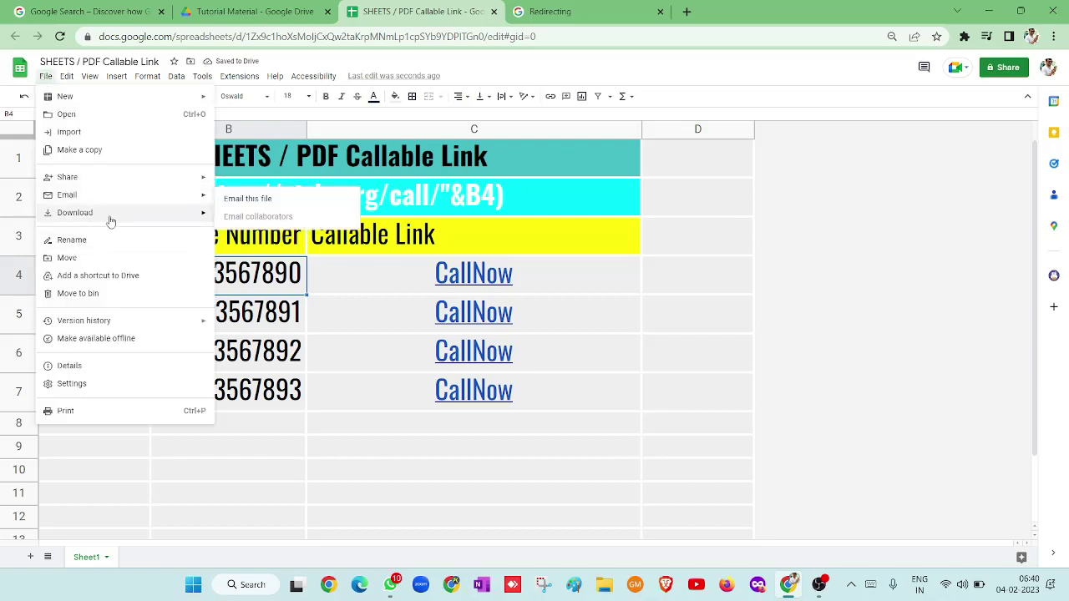
mouse_move(75, 213)
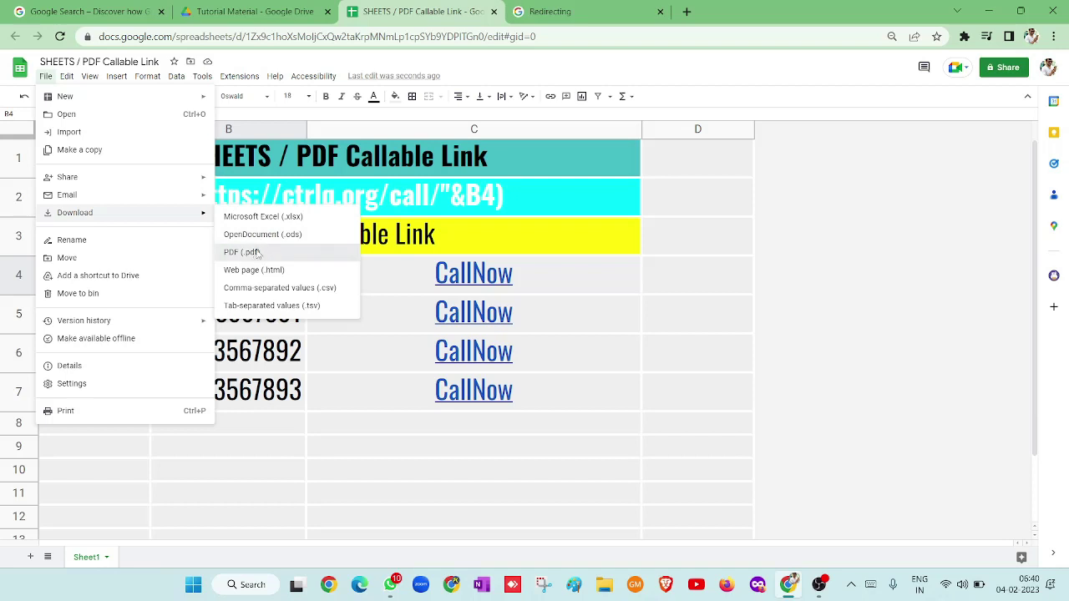
left_click(257, 253)
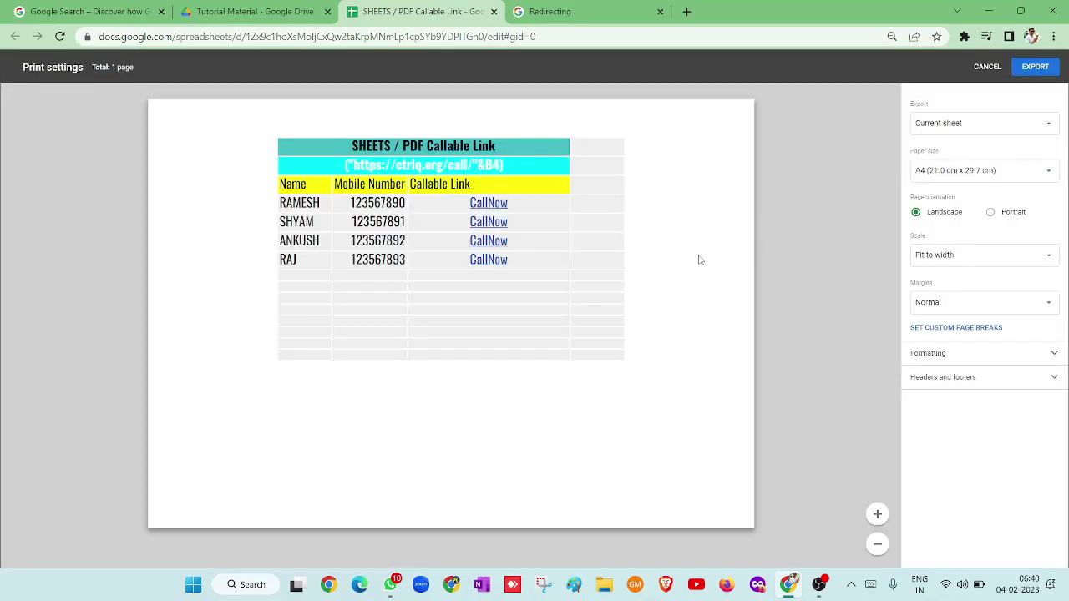
left_click(965, 125)
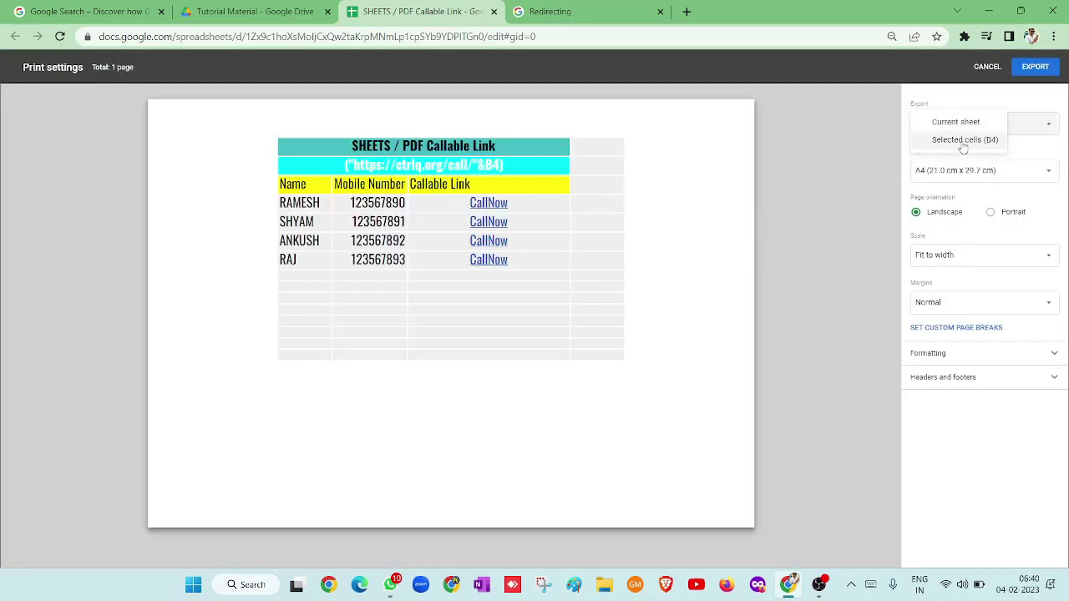
left_click(963, 144)
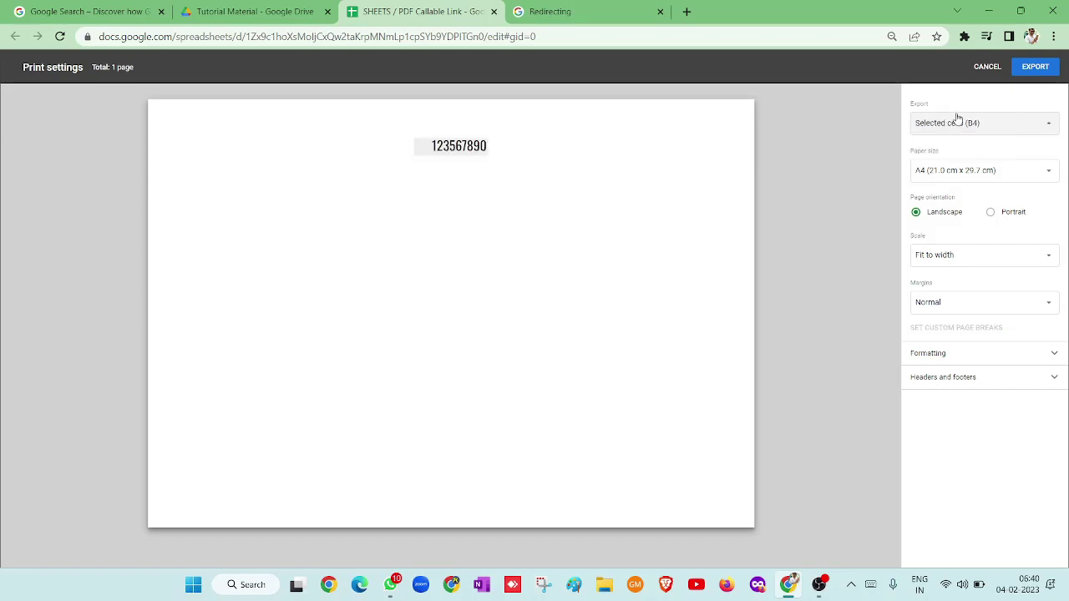
left_click(958, 122)
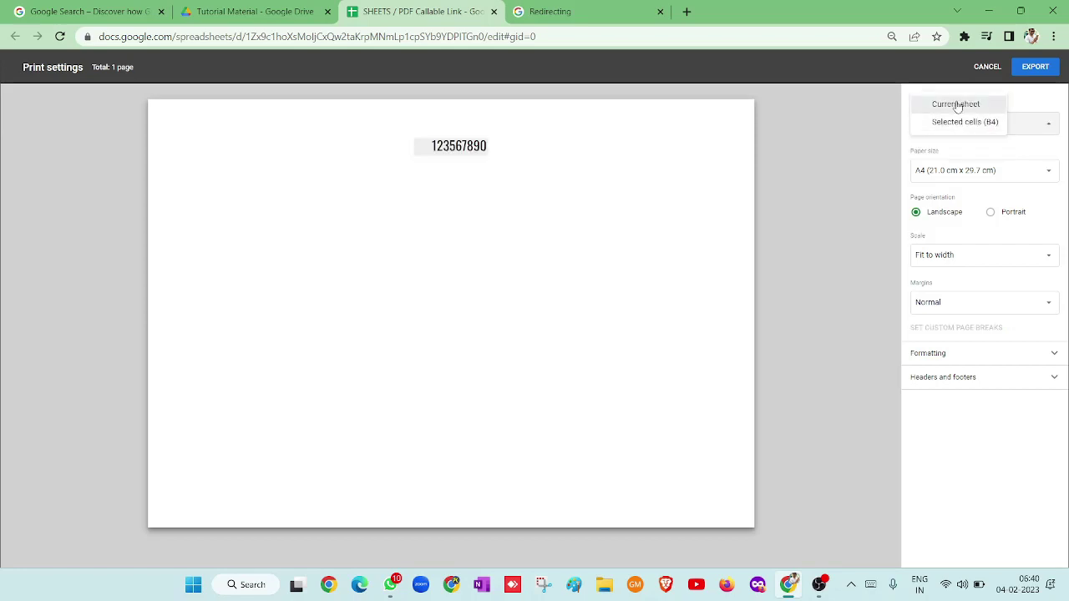
left_click(958, 106)
mouse_move(846, 312)
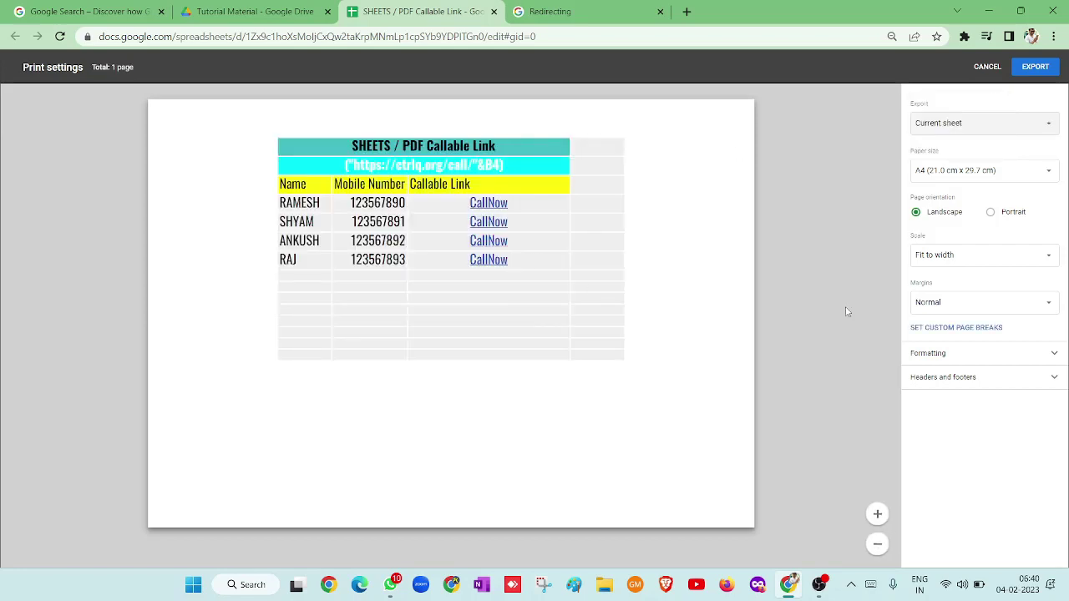
left_click(1040, 67)
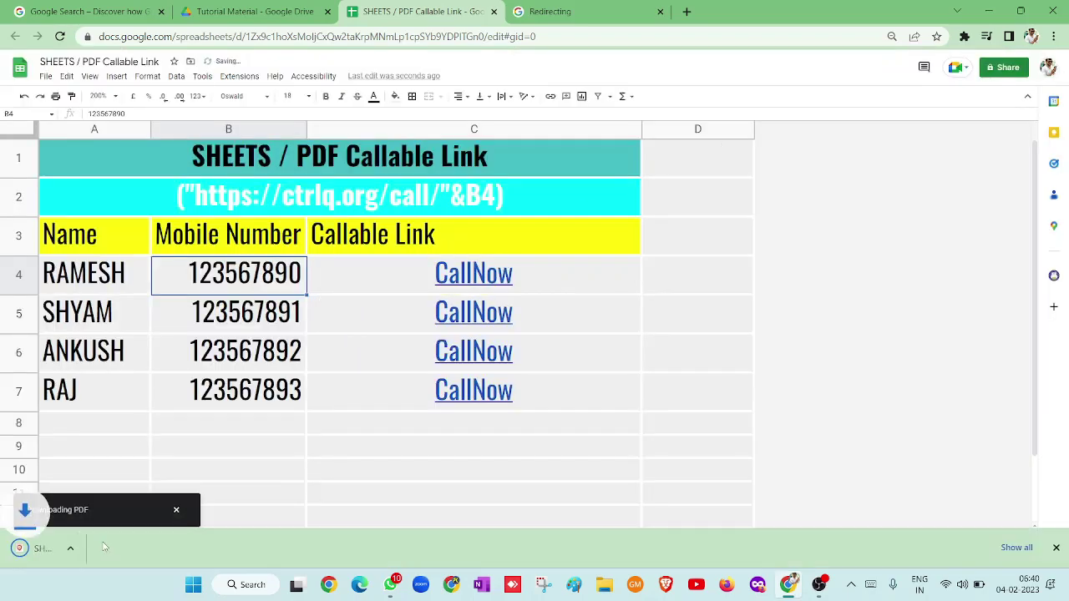
- On the mirrored phone, view the exported PDF and tap the CallNow link in C6
left_click(390, 584)
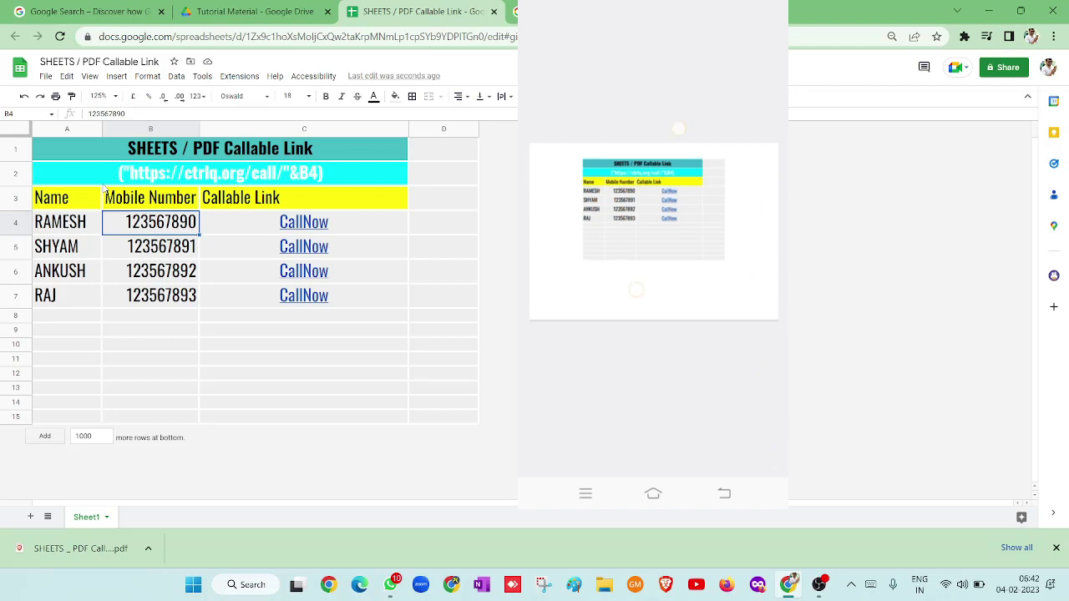
scroll(653, 192, "up", 3)
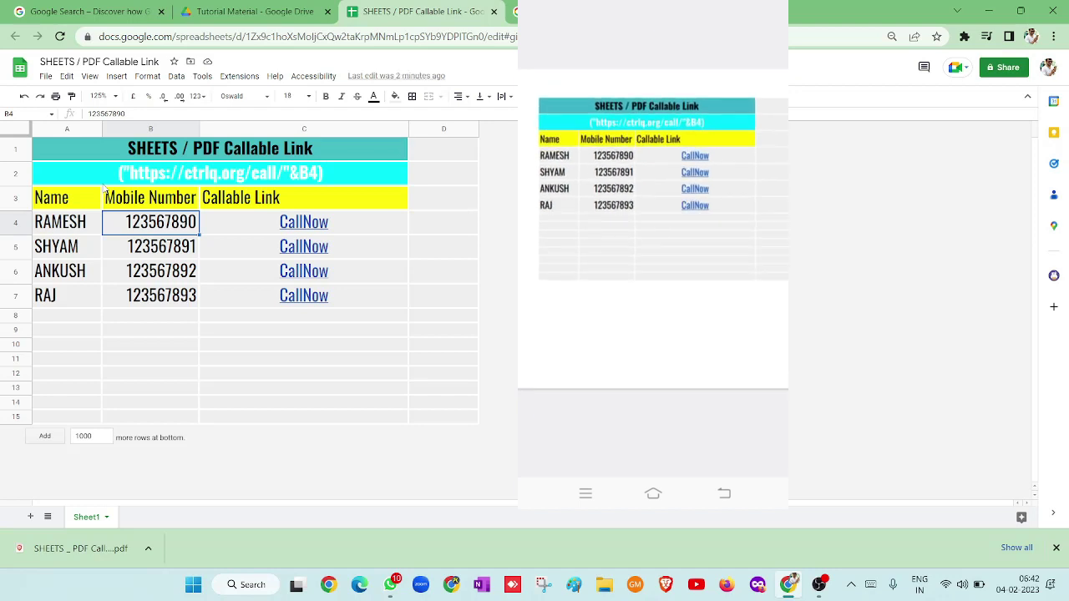
scroll(639, 317, "up", 1)
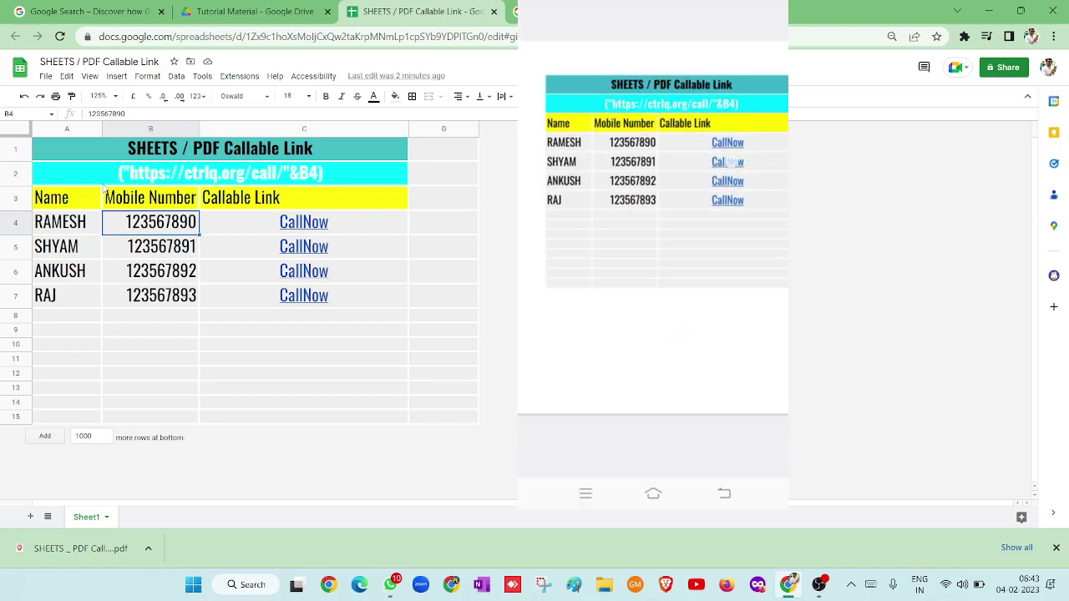
left_click(390, 279)
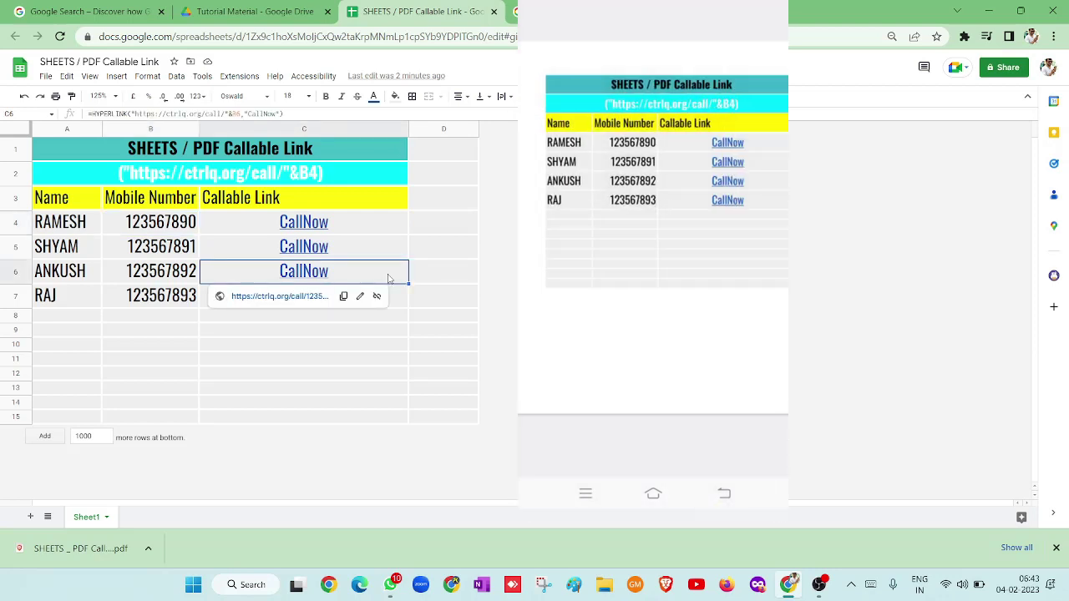
left_click(430, 242)
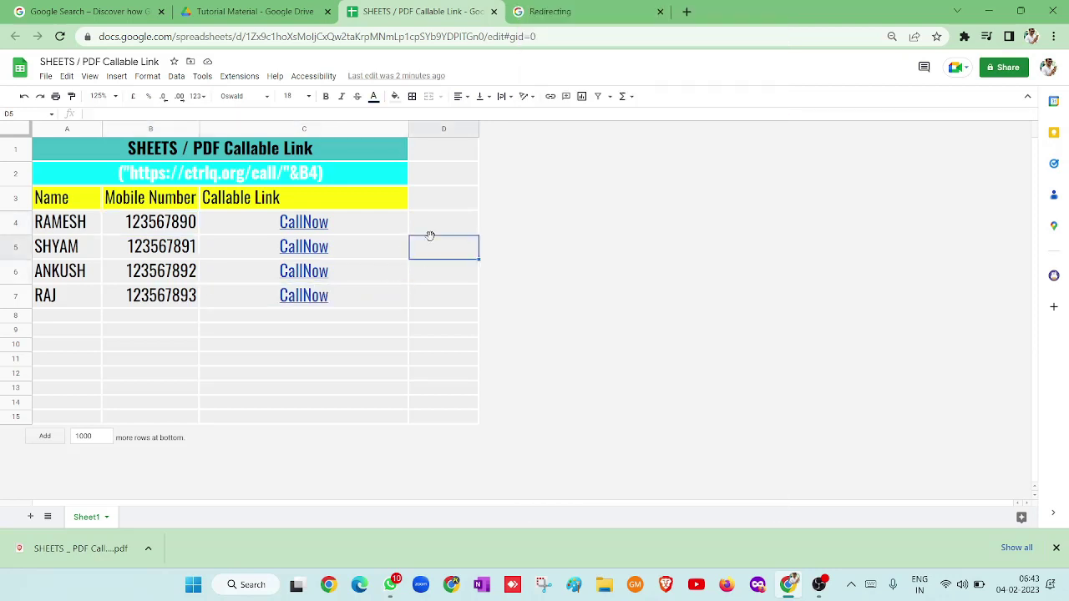